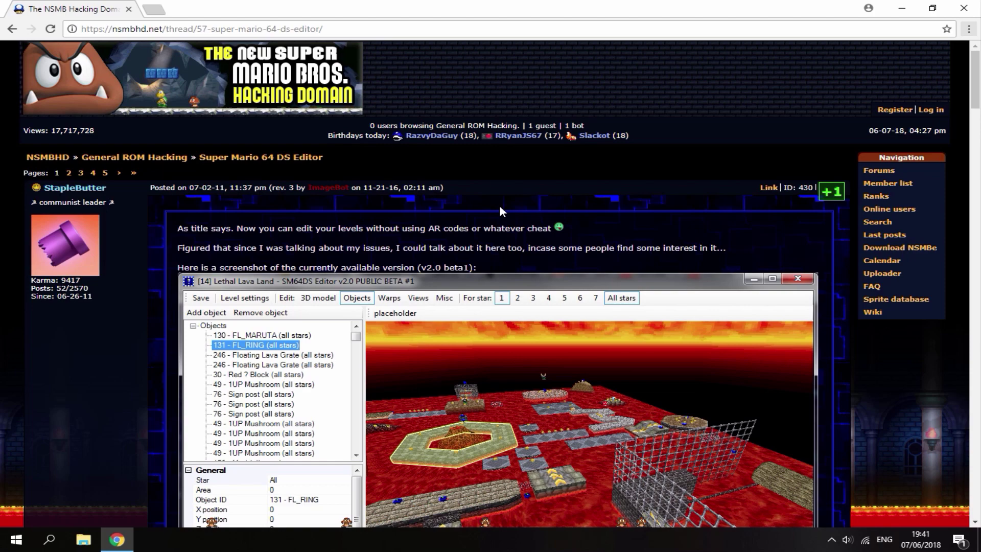
- Download sm64dse_v2.0_beta3.zip via the v2.0 beta3 link in the forum thread's downloads list
scroll(500, 207, "down", 2)
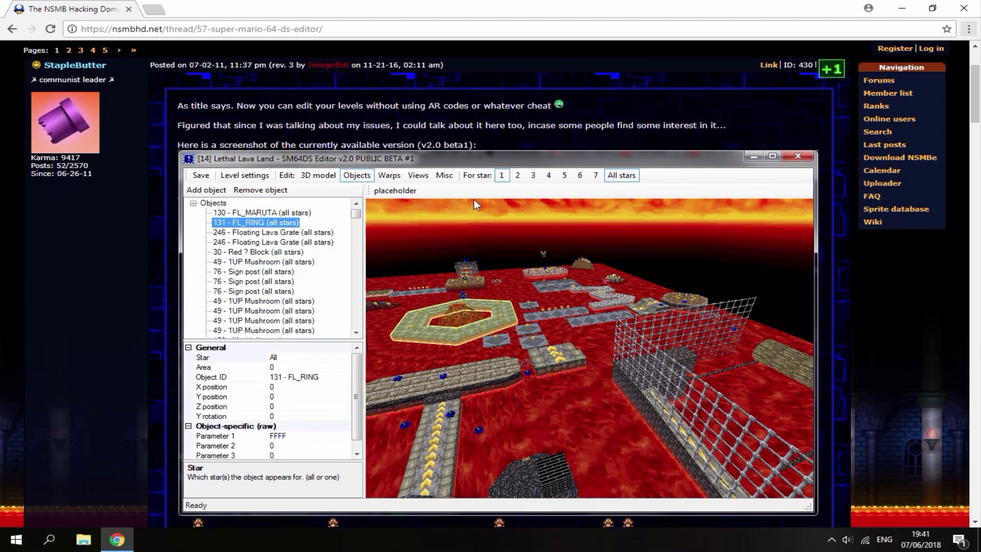
scroll(409, 211, "down", 5)
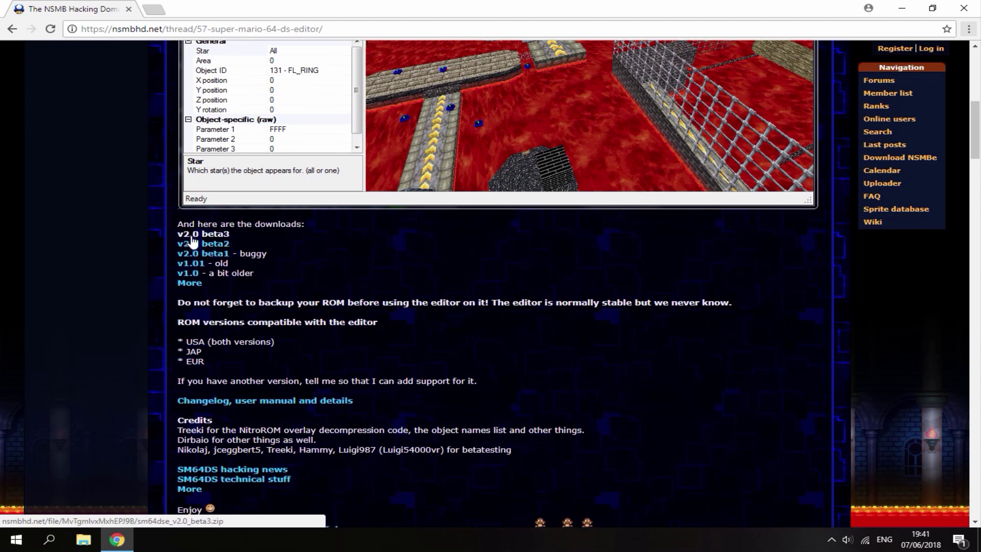
left_click(220, 235)
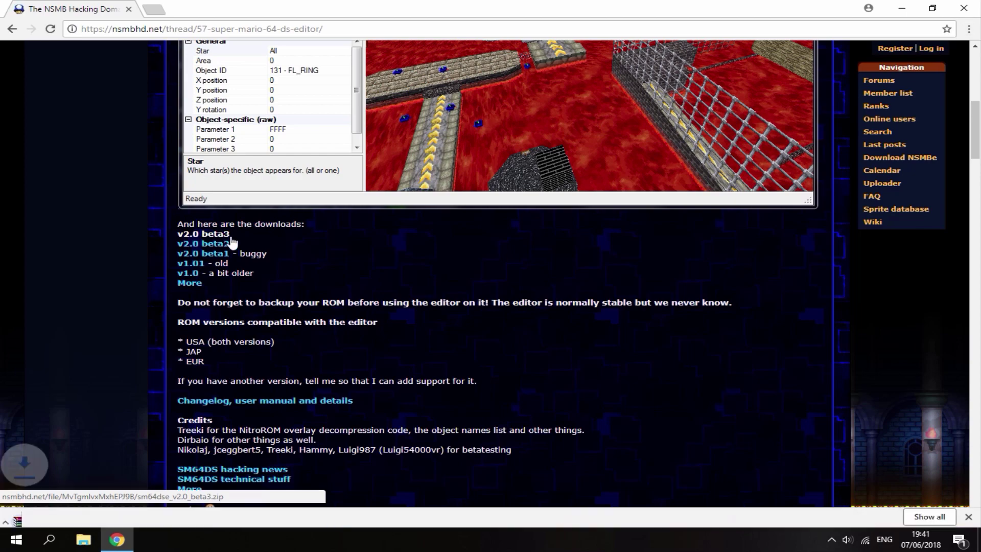
scroll(275, 263, "up", 3)
scroll(276, 269, "up", 3)
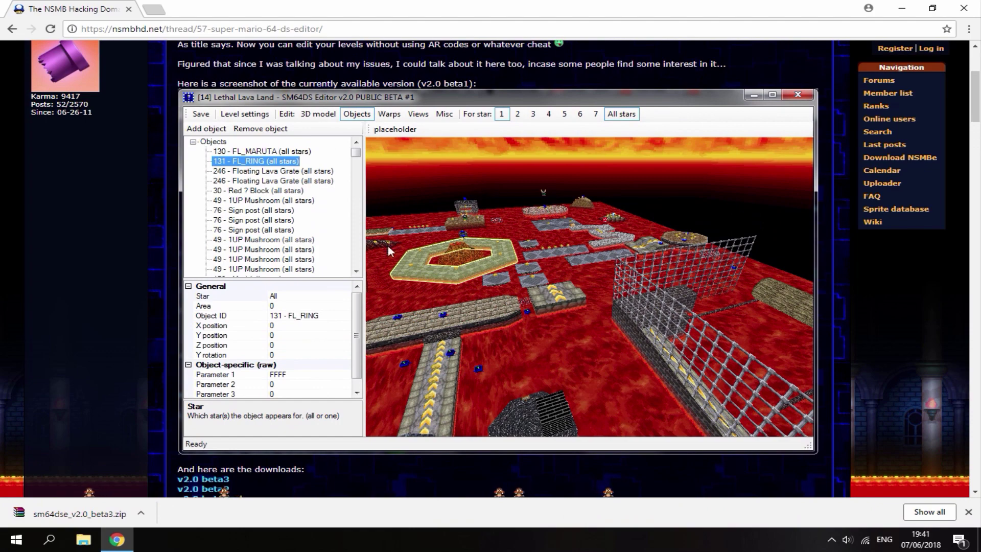
scroll(460, 214, "down", 10)
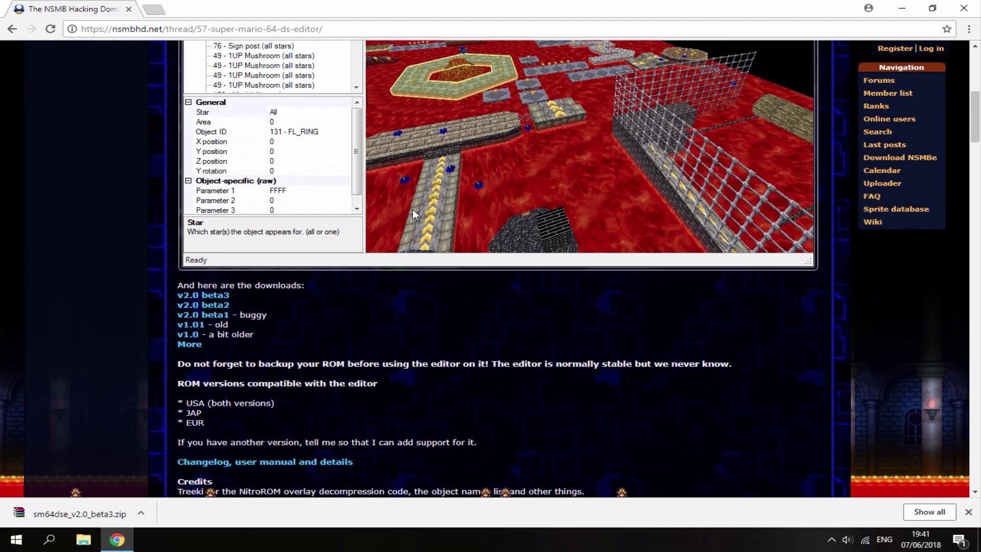
scroll(428, 220, "up", 12)
scroll(429, 224, "down", 2)
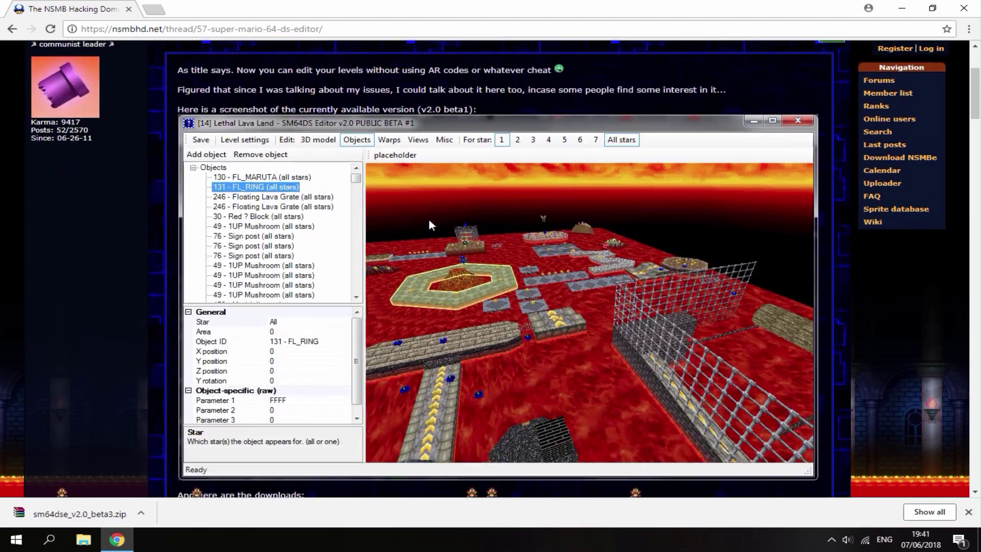
- Dismiss Chrome's download notice and open the Downloads folder showing sm64dse_v2.0_beta3.zip
left_click(968, 512)
key("super+e")
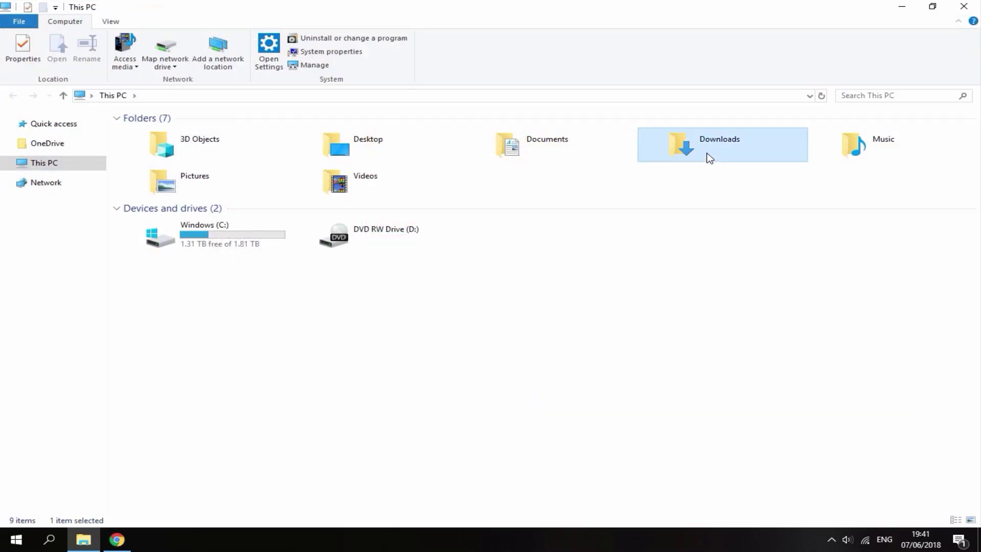
double_click(707, 155)
left_click(164, 165)
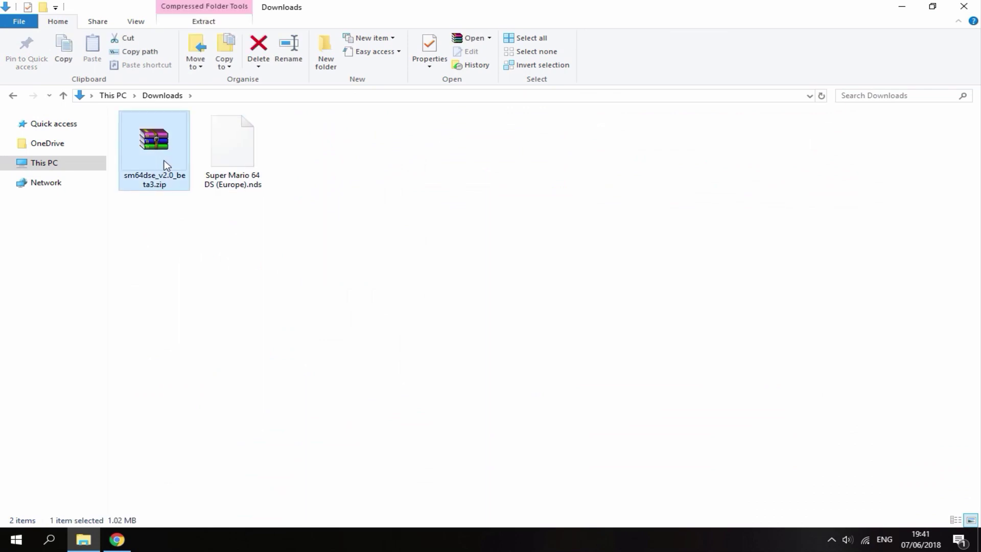
left_click(232, 255)
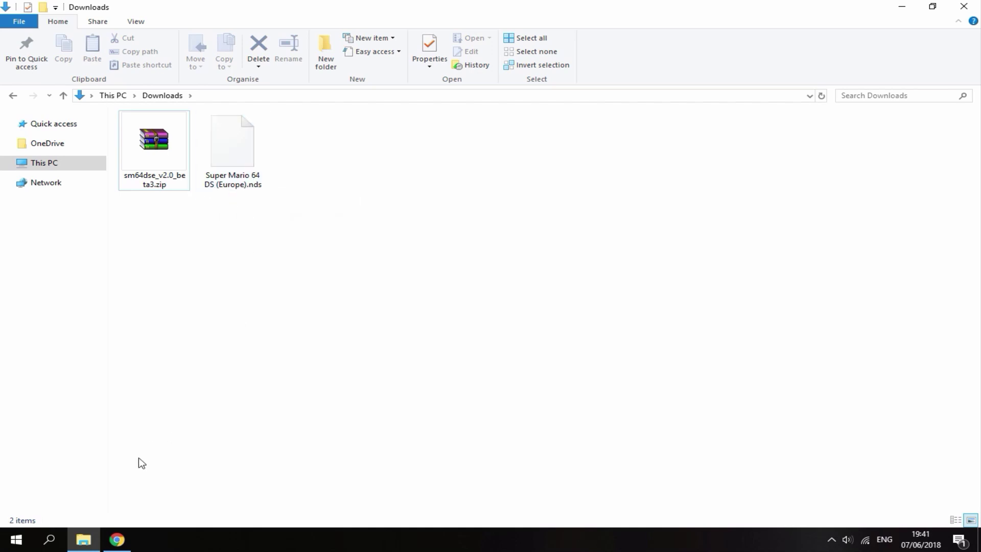
- Return to the forum page and look over the thread text
left_click(122, 538)
scroll(409, 311, "down", 4)
scroll(407, 305, "down", 2)
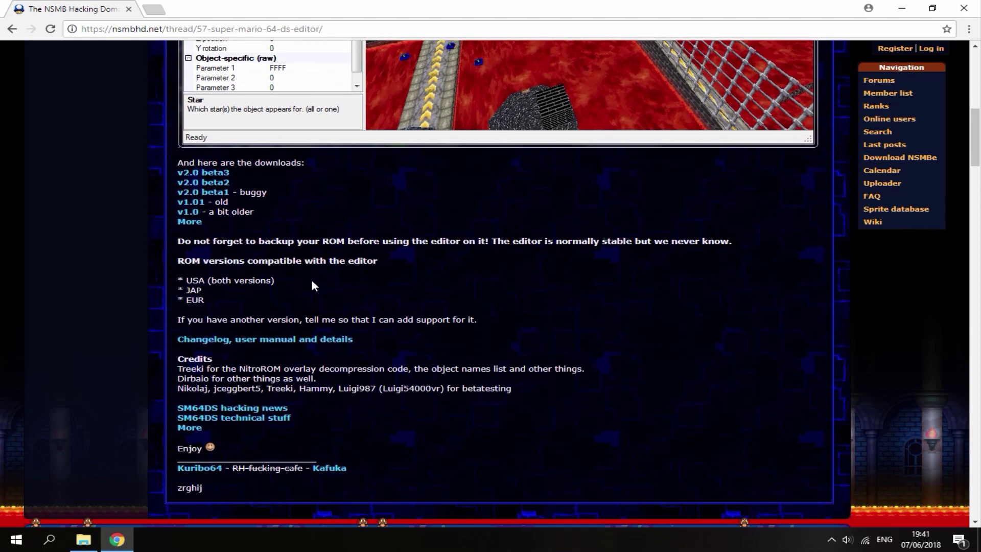
left_click_drag(186, 280, 205, 300)
left_click(212, 304)
- In Downloads, check the Super Mario 64 DS (Europe) ROM, then select the editor zip
left_click(81, 544)
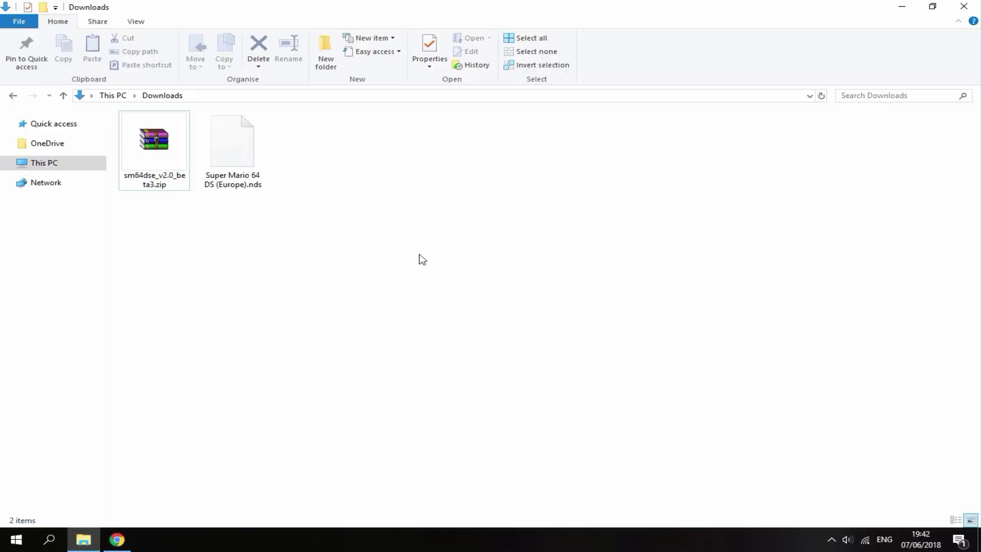
left_click(248, 173)
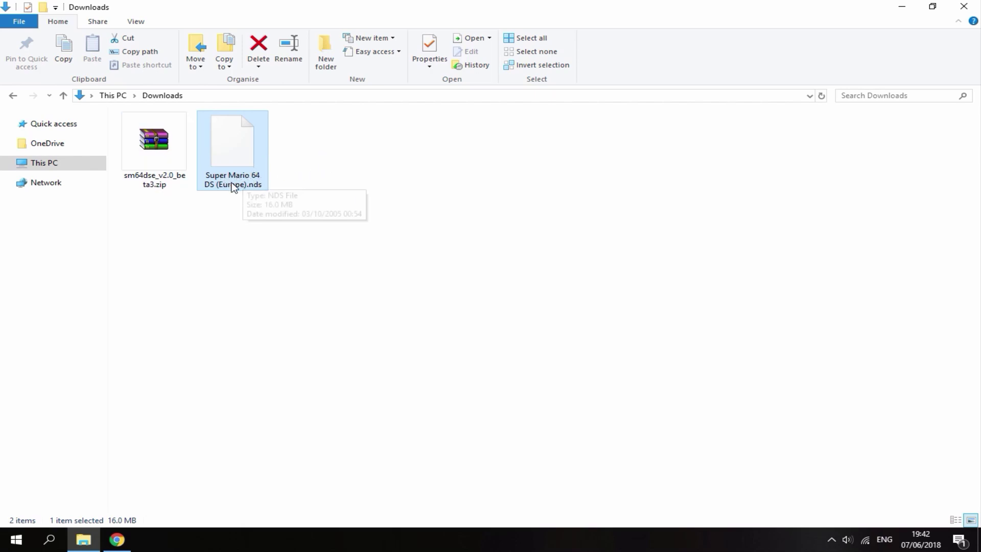
left_click(262, 234)
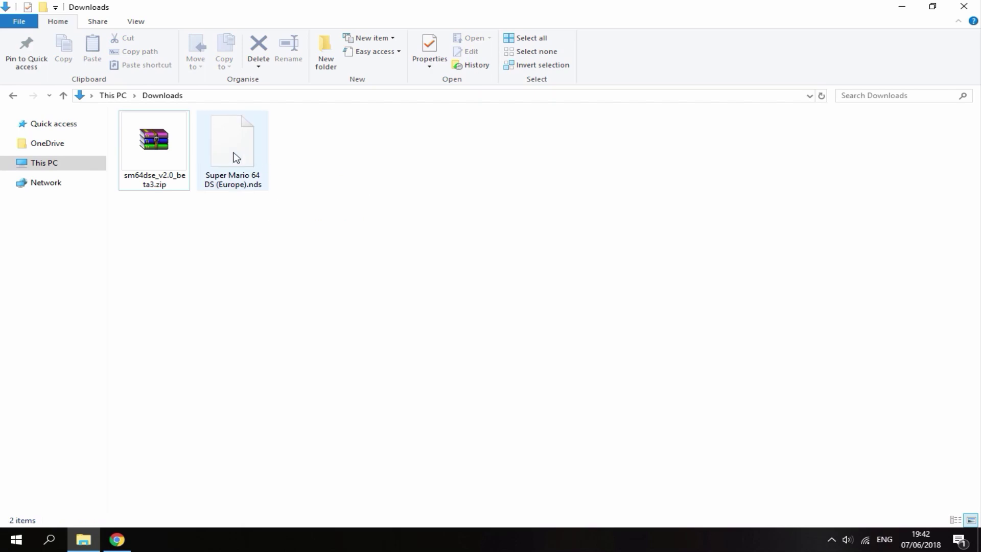
left_click(168, 147)
- Extract the zip to sm64dse_v2.0_beta3 and open its v2.0_beta3 folder containing SM64DSe.exe
right_click(158, 134)
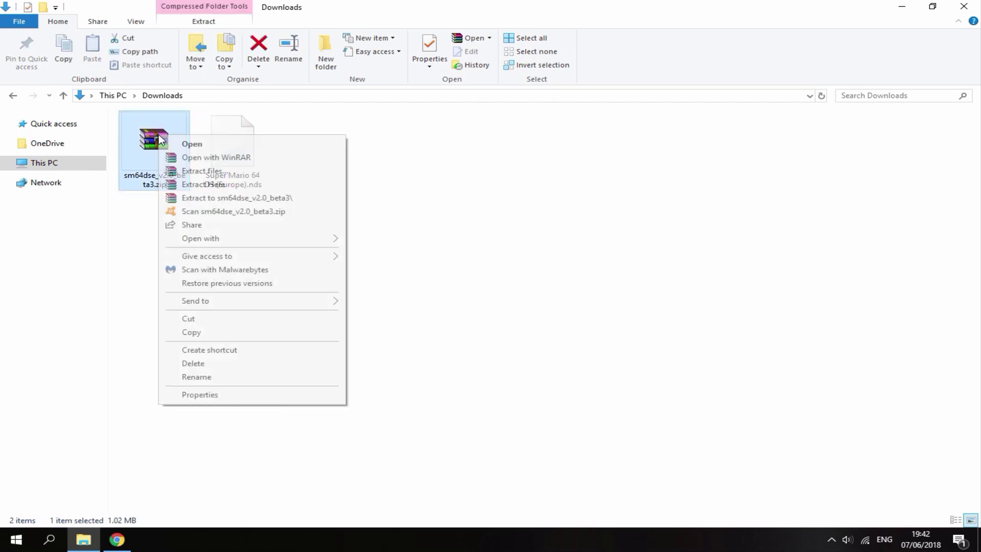
left_click(236, 198)
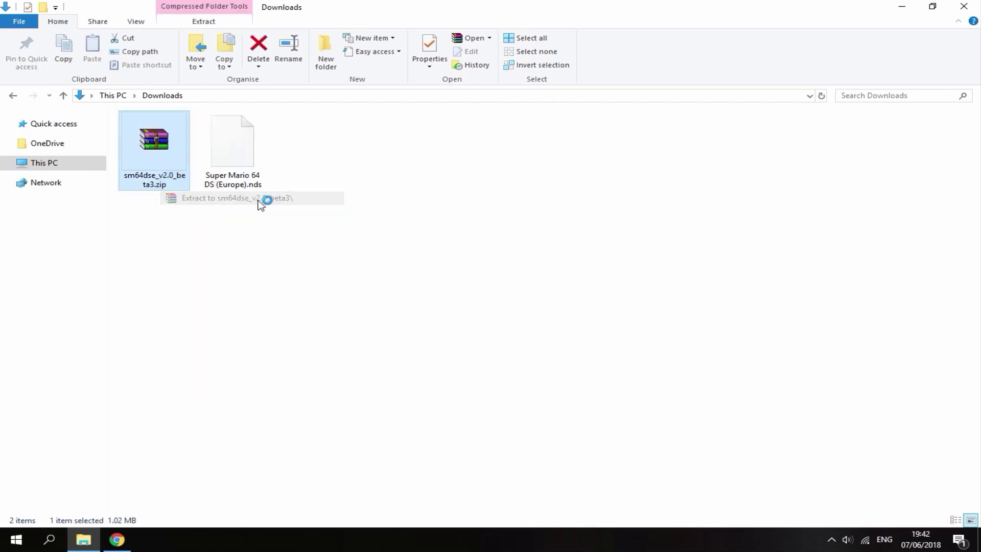
left_click(285, 219)
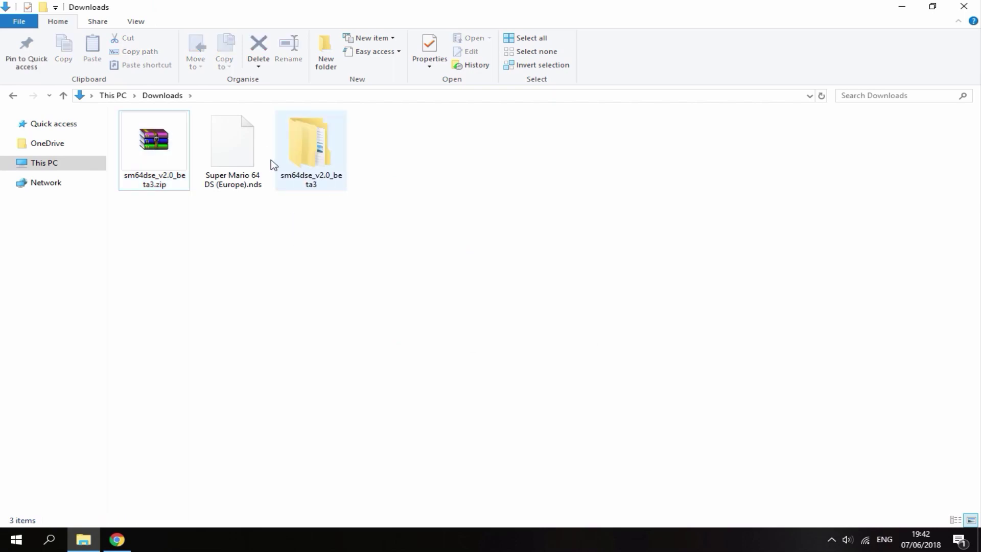
double_click(310, 147)
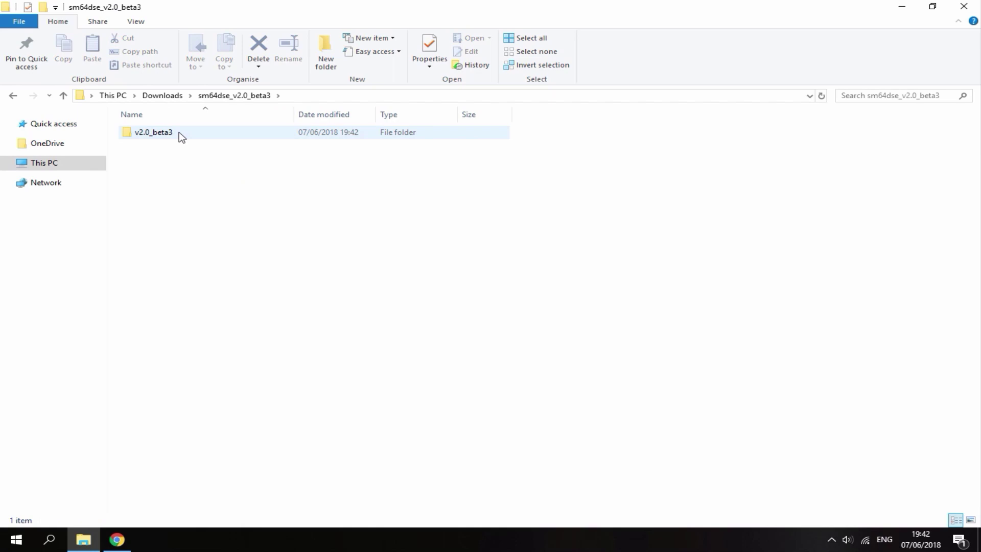
double_click(174, 134)
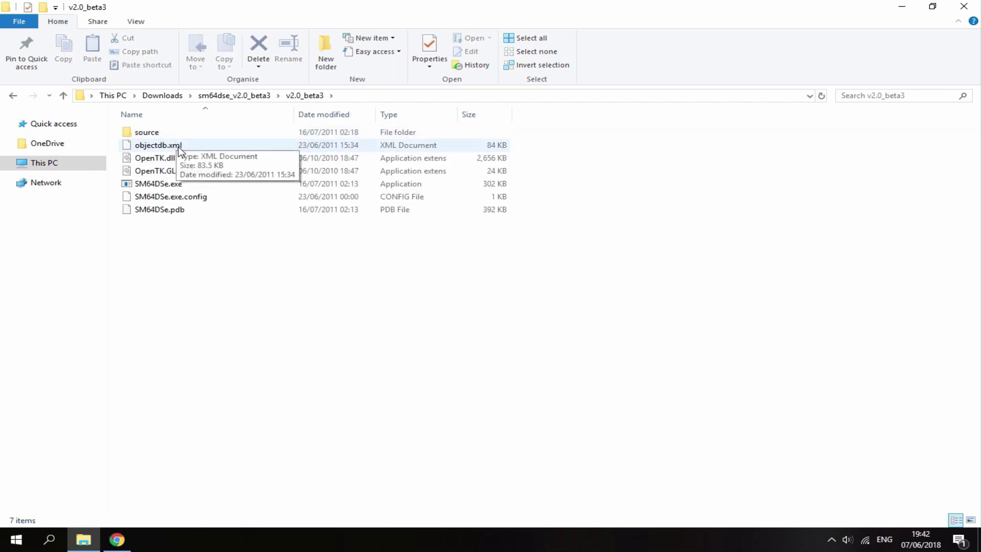
- Launch SM64DSe.exe and load Super Mario 64 DS (Europe).nds, patching it without a backup
double_click(210, 183)
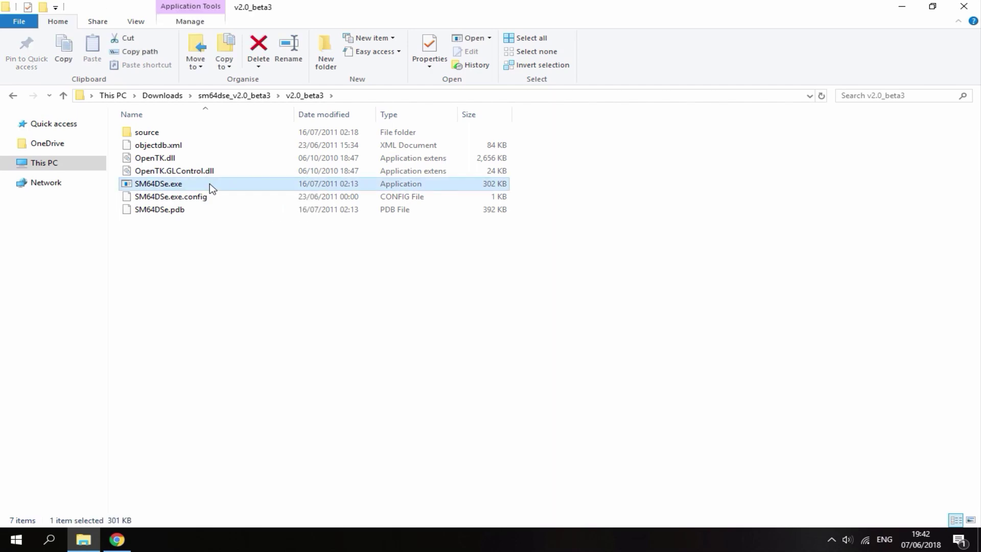
left_click_drag(236, 78, 381, 116)
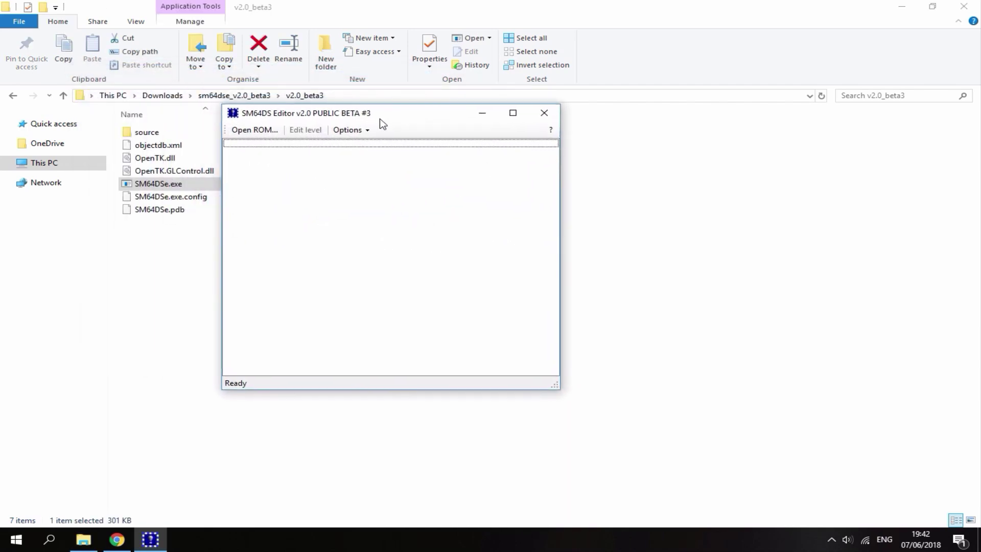
left_click(265, 132)
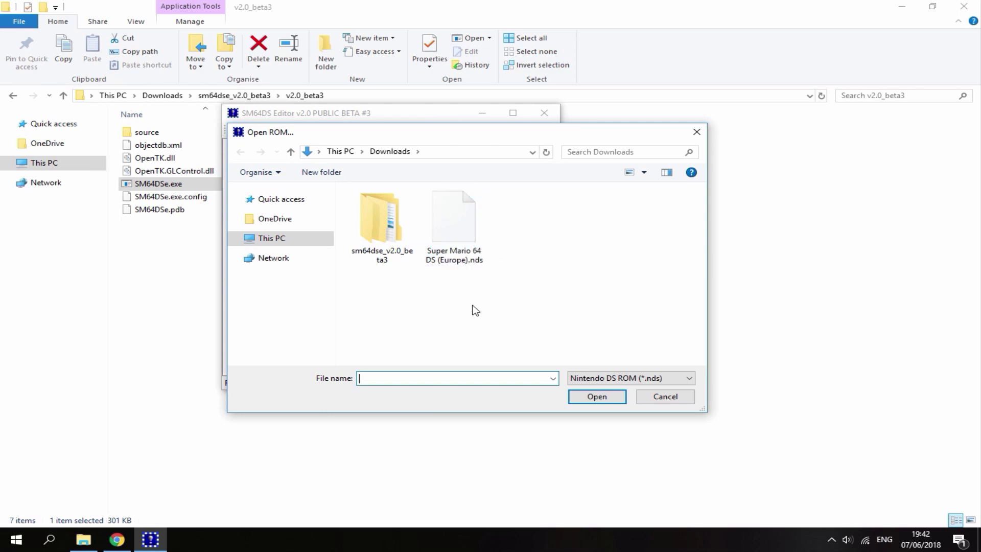
left_click(456, 233)
left_click(580, 396)
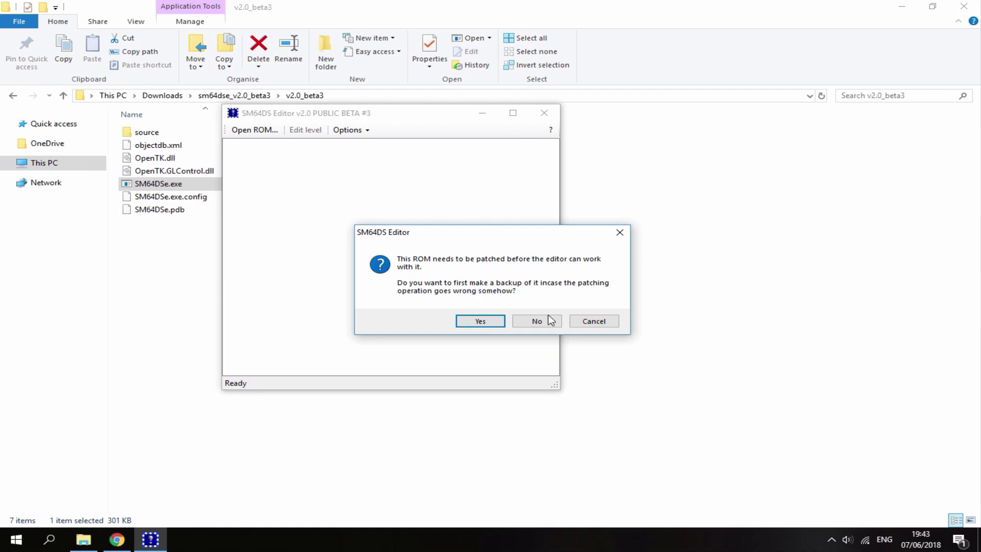
left_click(537, 323)
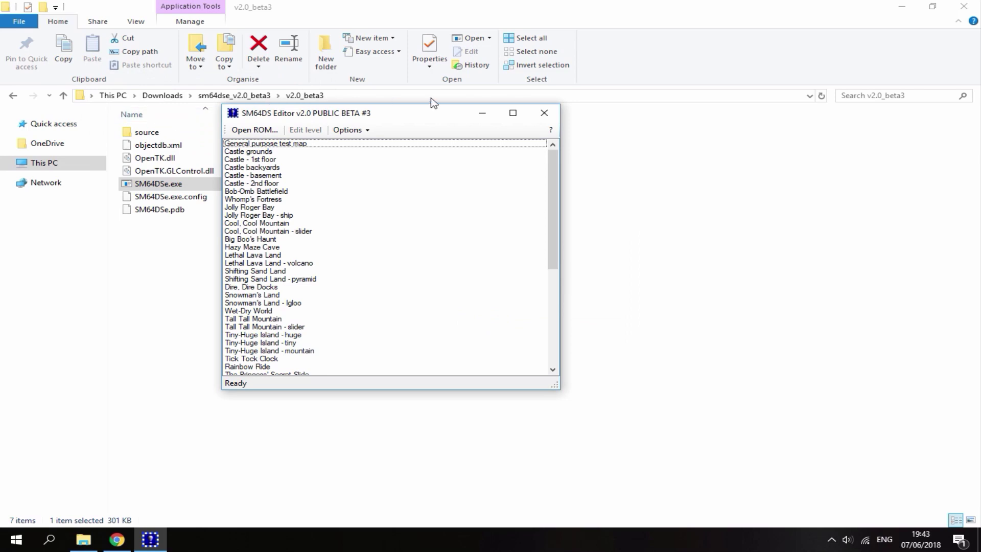
- Reposition the editor window and open Castle grounds in the level editor
left_click_drag(408, 113, 457, 122)
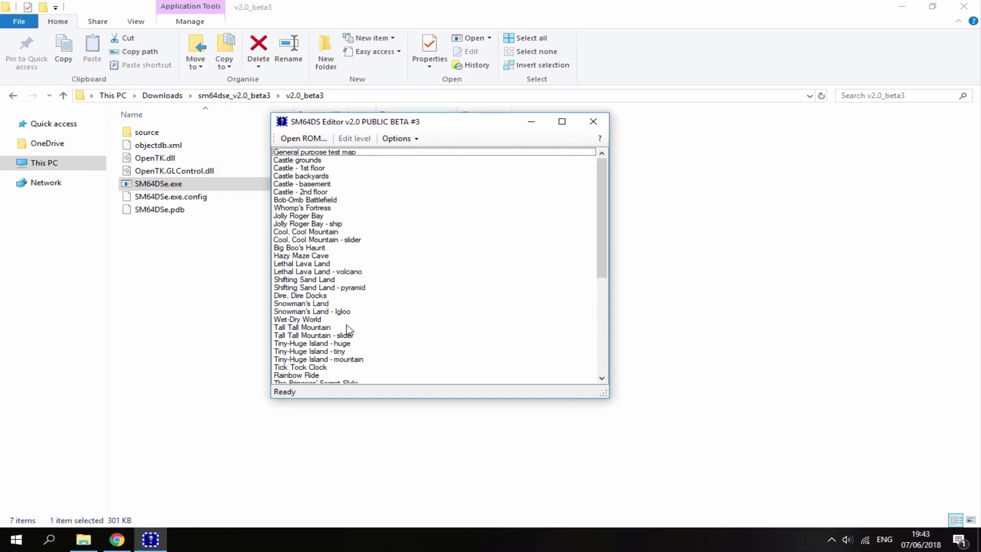
mouse_move(602, 188)
left_mouse_down()
mouse_move(608, 306)
mouse_move(606, 172)
left_mouse_up()
left_click(310, 160)
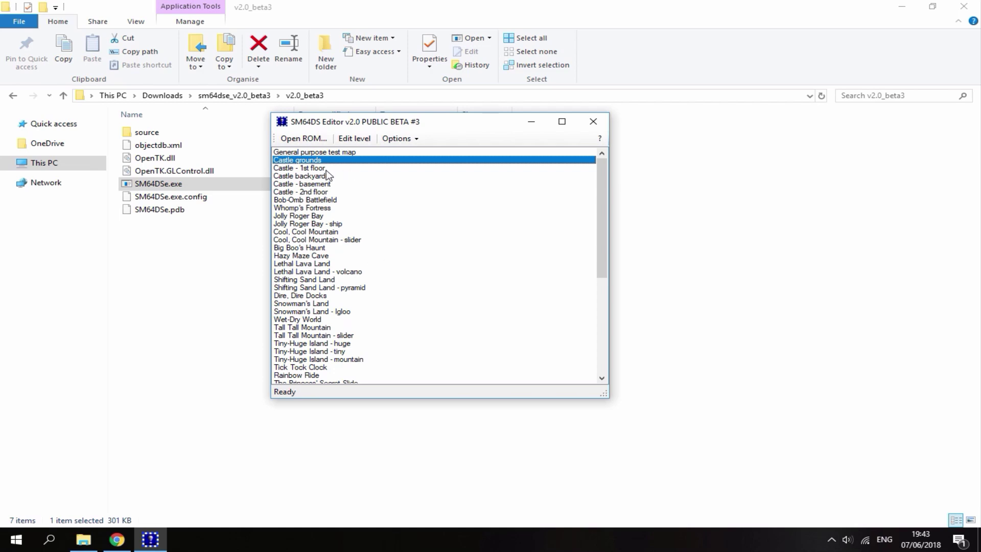
left_click(358, 139)
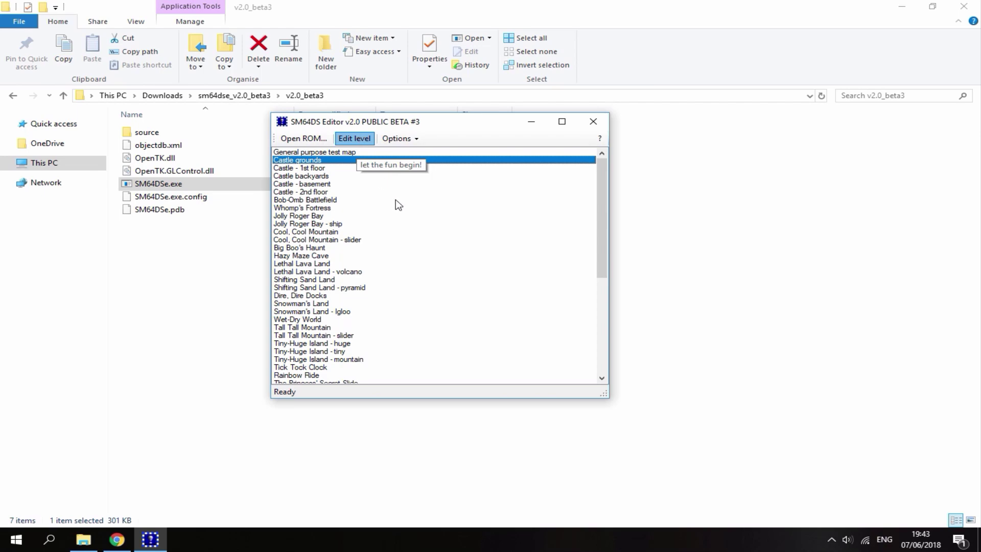
- Maximize the Castle grounds editor and fly the camera toward the castle and tree-covered hillside
left_click_drag(406, 105, 506, 105)
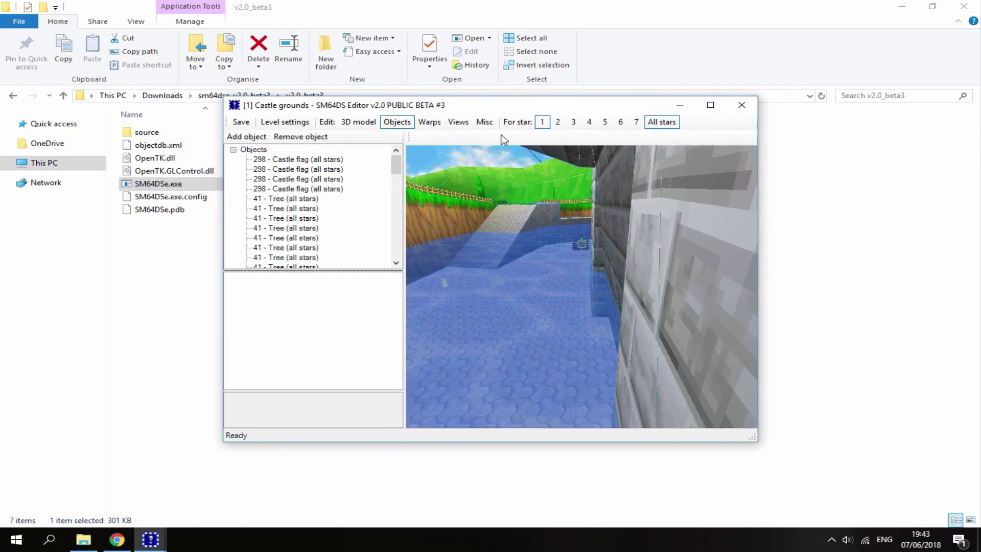
left_click(710, 104)
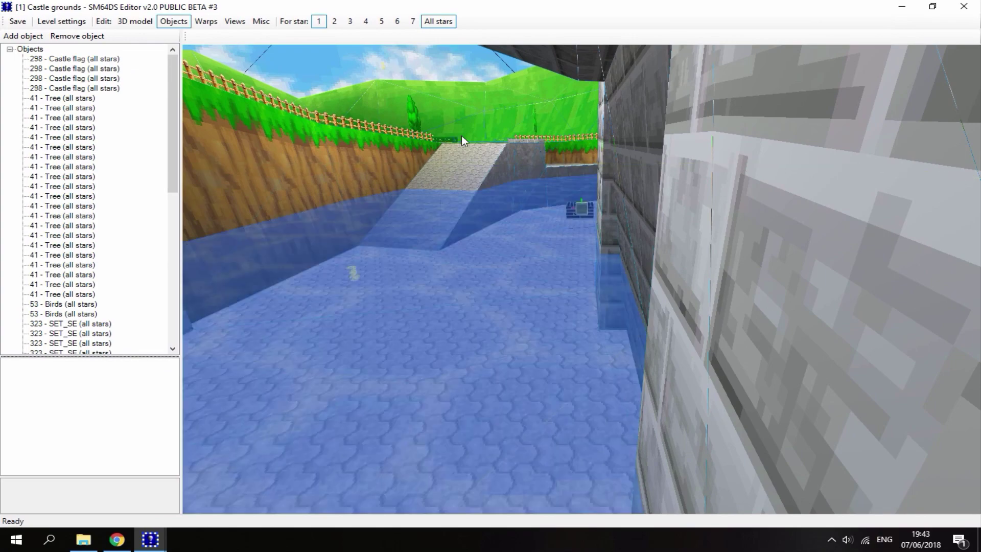
left_click_drag(469, 136, 391, 230)
scroll(485, 284, "down", 5)
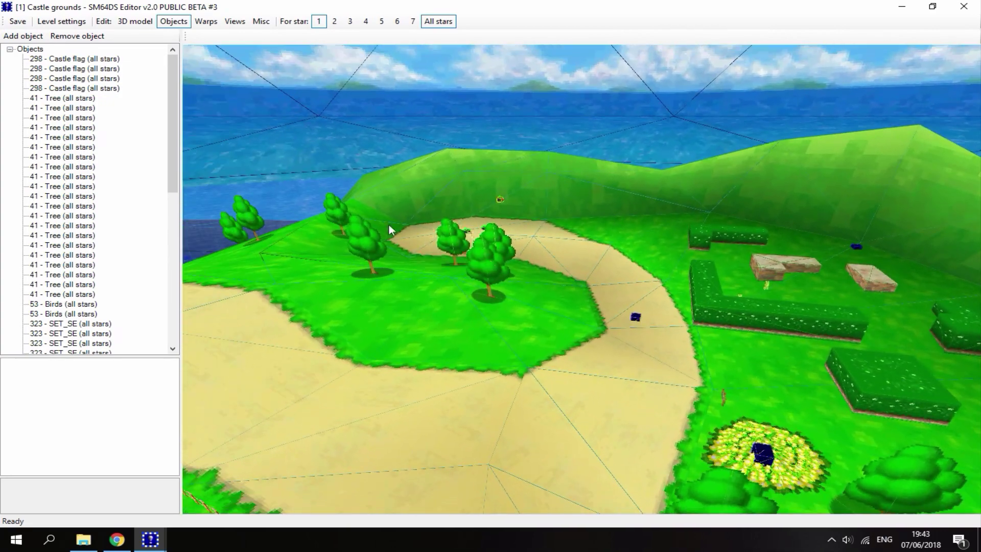
left_click_drag(173, 78, 150, 76)
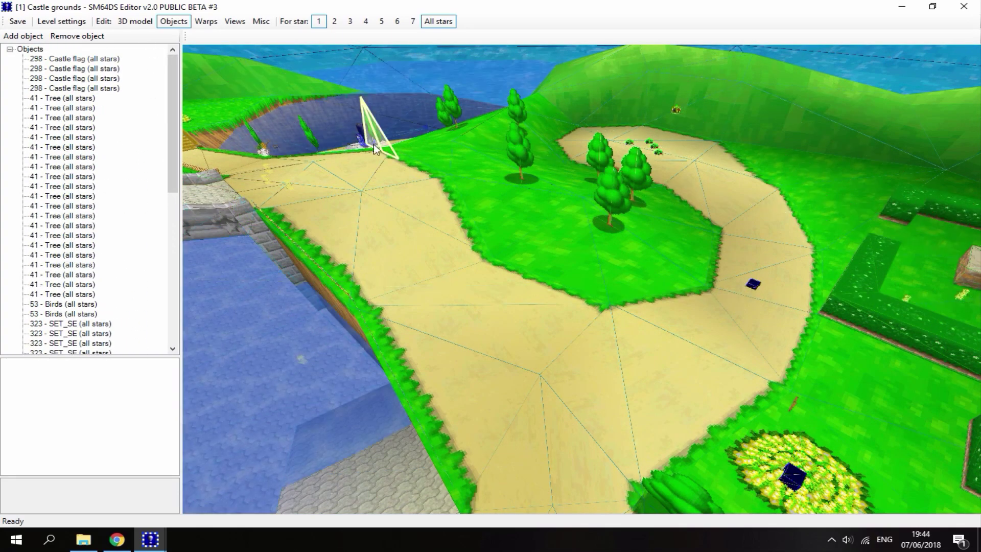
left_click_drag(376, 149, 901, 187)
left_click_drag(705, 190, 627, 181)
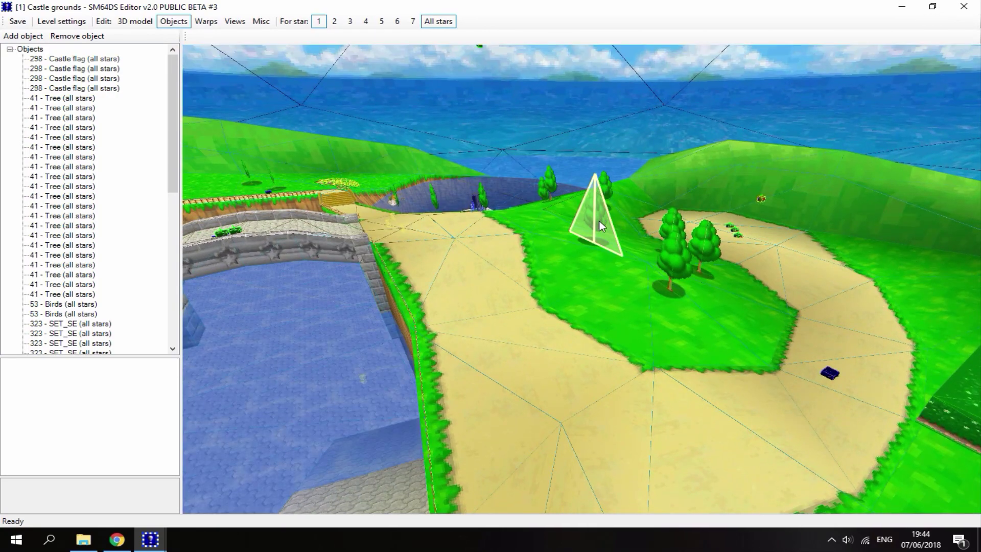
- Relocate two trees on the grassy mound and path, one ending at X -3.598609, Z 2.153068
left_click(597, 216)
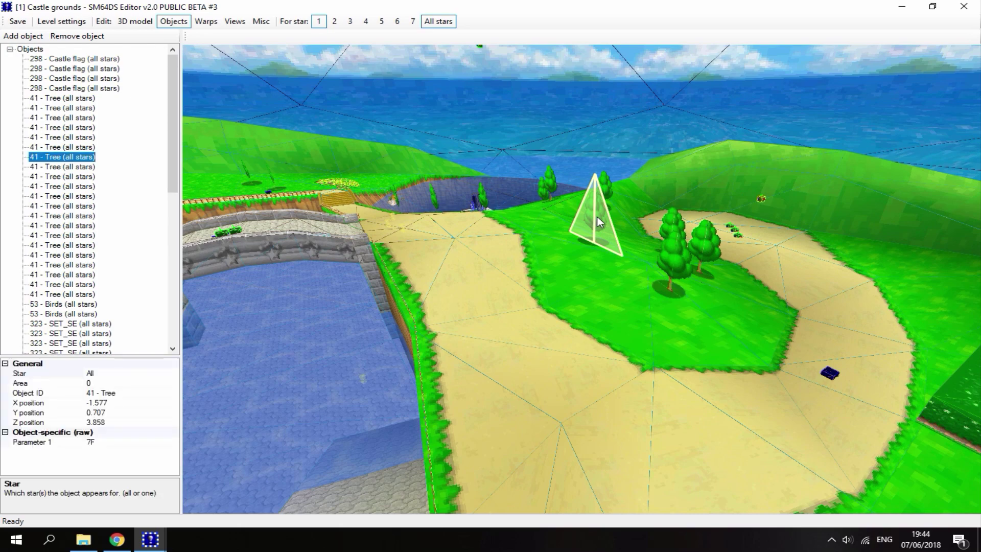
left_click_drag(600, 216, 554, 215)
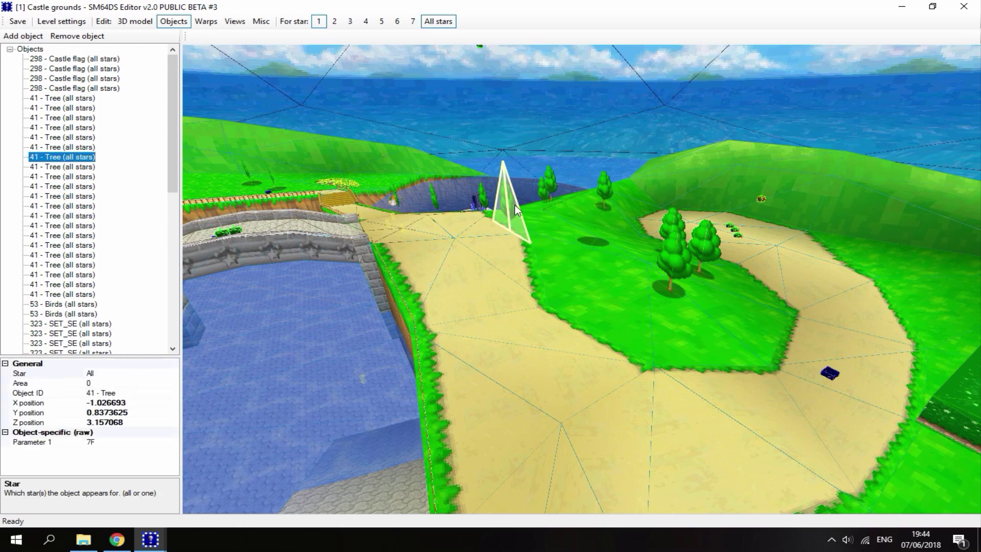
left_click_drag(489, 243, 507, 228)
right_click_drag(508, 228, 618, 283)
mouse_move(618, 283)
left_mouse_down()
mouse_move(590, 315)
mouse_move(486, 293)
mouse_move(500, 285)
mouse_move(493, 392)
mouse_move(495, 365)
left_mouse_up()
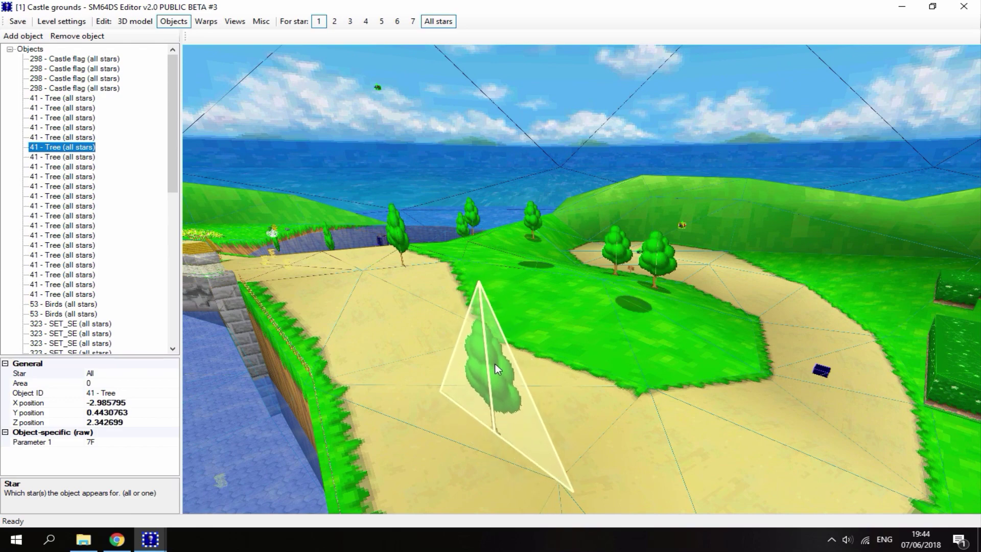
scroll(608, 259, "up", 2)
right_click_drag(600, 261, 553, 242)
left_click(536, 274)
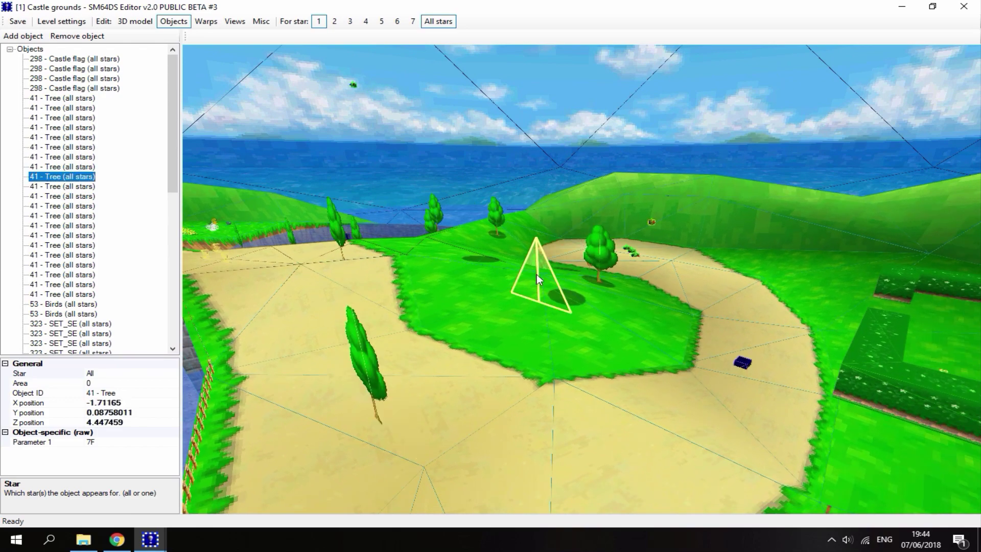
left_click_drag(548, 250, 578, 361)
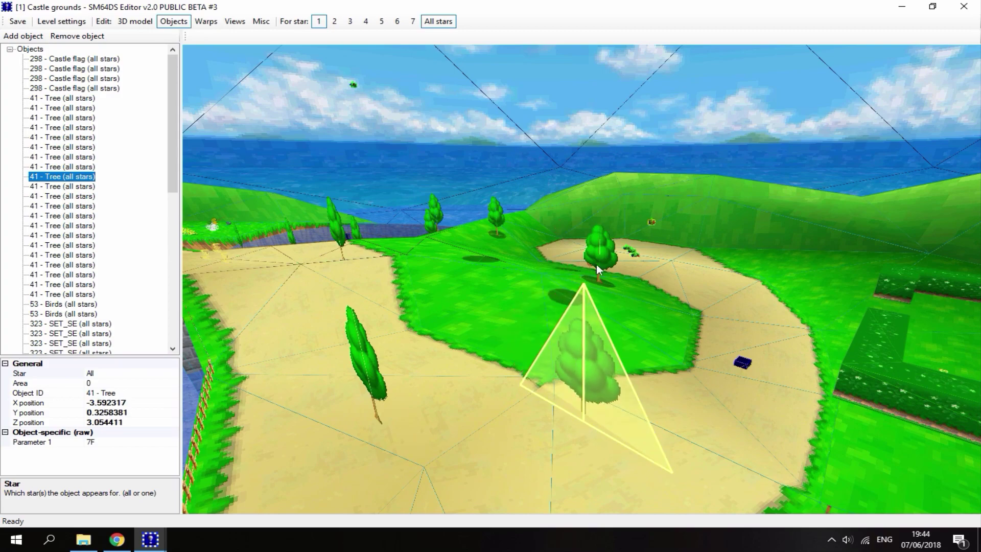
left_click_drag(596, 265, 860, 272)
left_click_drag(489, 366, 664, 313)
- Rotate and nudge up the 293 Castle grounds water object so it floods the garden
left_click(590, 291)
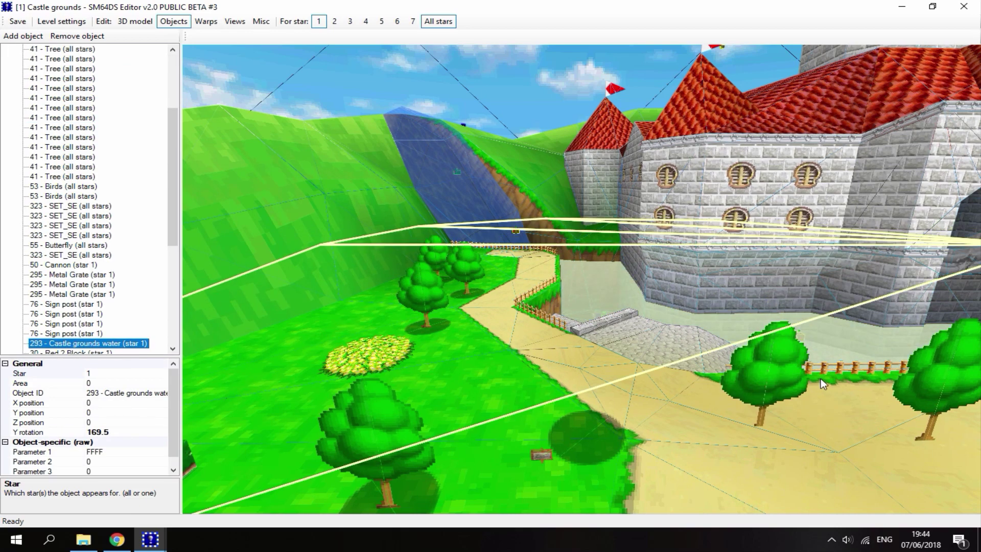
left_click_drag(695, 348, 599, 268)
scroll(596, 272, "down", 5)
scroll(620, 343, "down", 5)
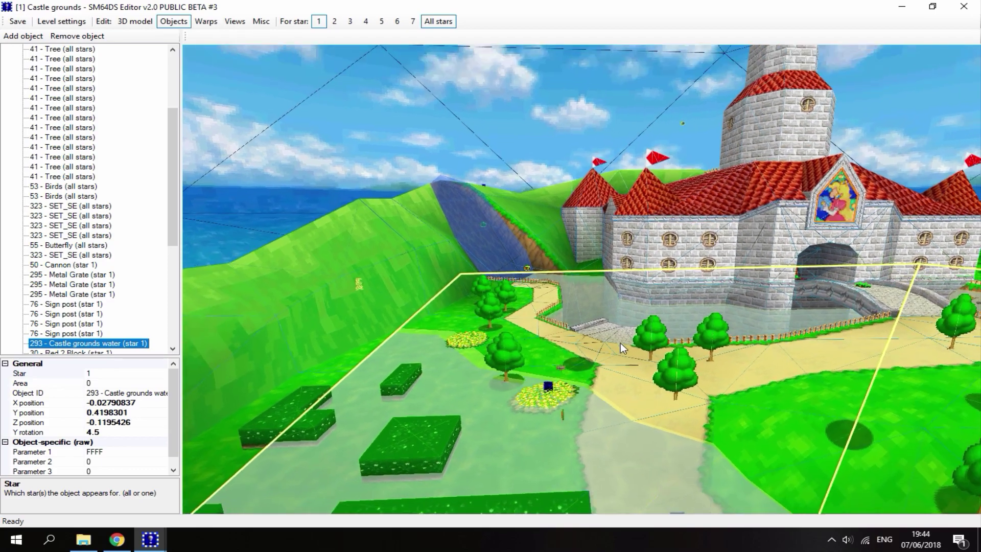
left_click_drag(680, 370, 674, 322)
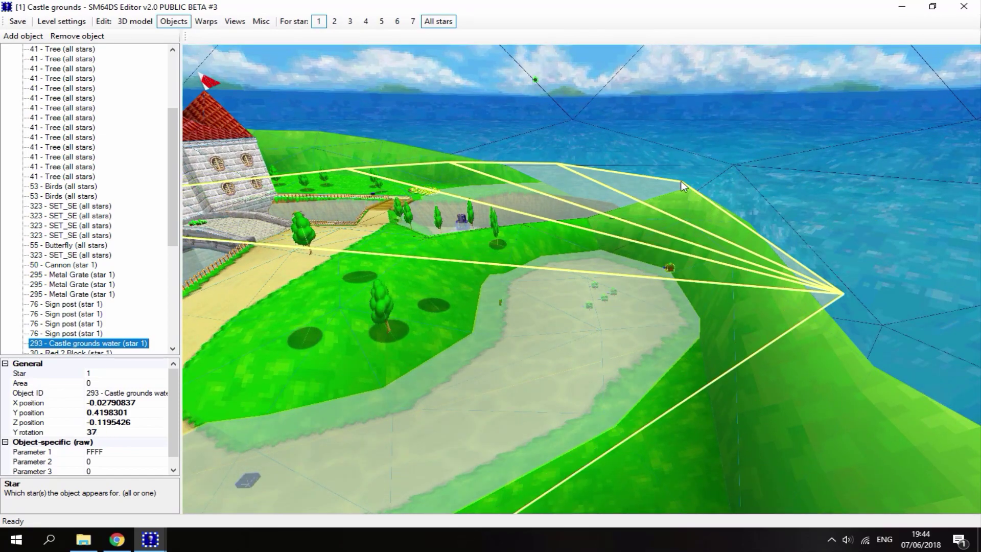
left_click(674, 183)
left_click_drag(485, 144, 608, 228)
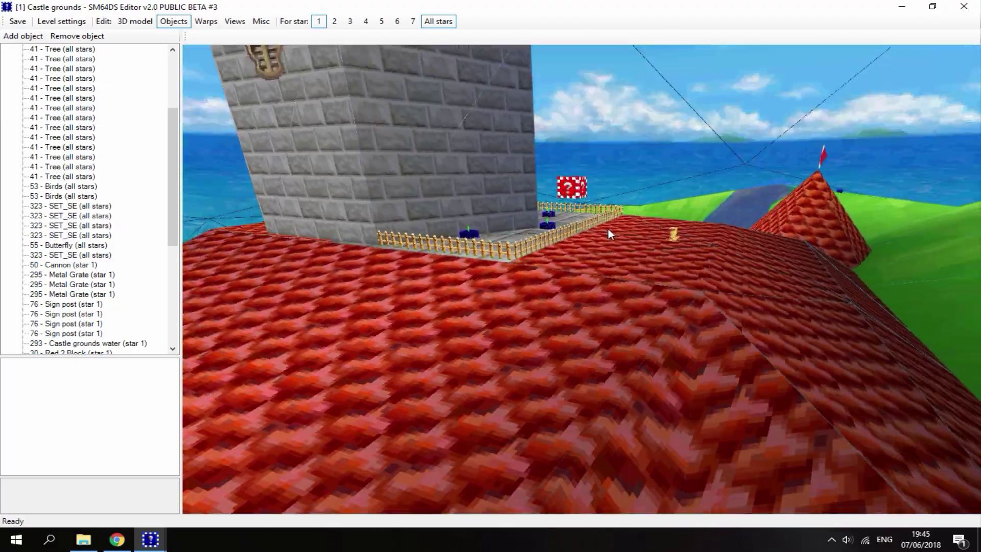
- Move the 49 - 1UP Mushroom from the roof walkway to the pond-side hill at X -1.303869, Z 4.079949
left_click(573, 205)
left_click(78, 266)
scroll(550, 266, "up", 5)
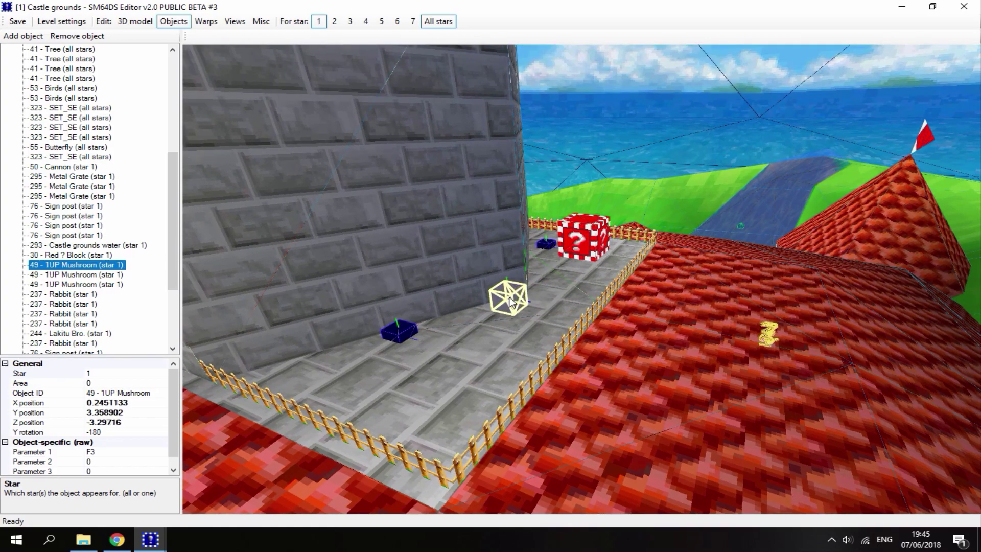
left_click_drag(510, 302, 570, 193)
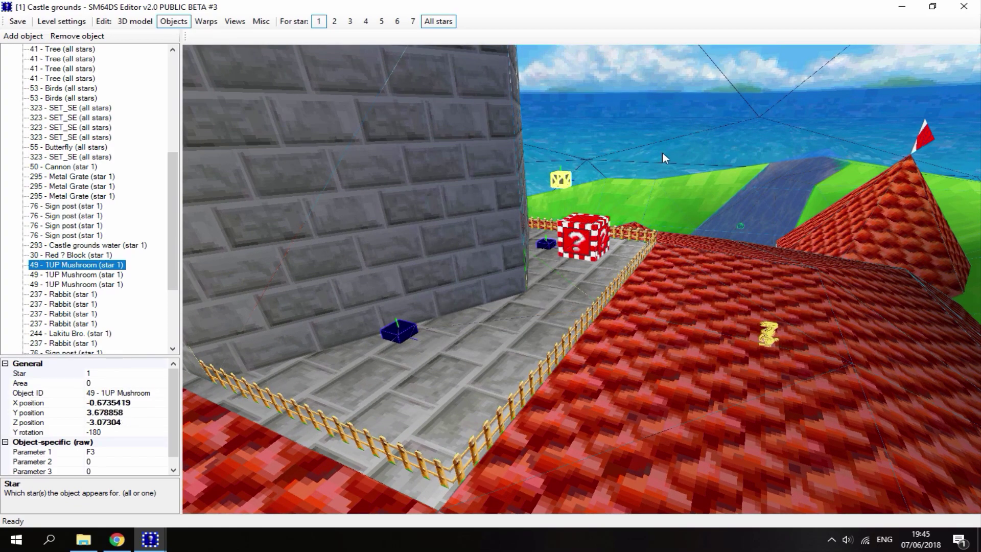
left_click_drag(663, 152, 620, 233)
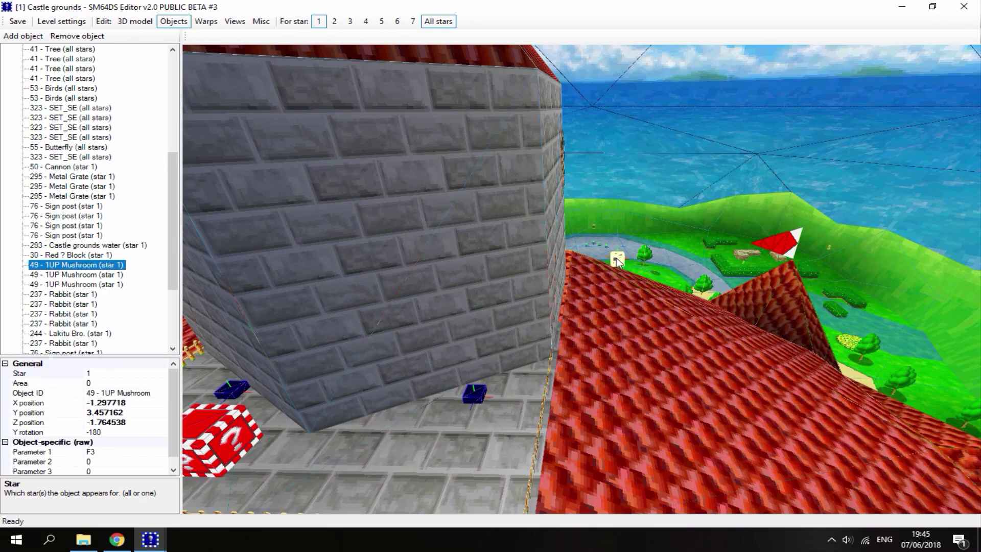
left_click_drag(611, 244, 657, 255)
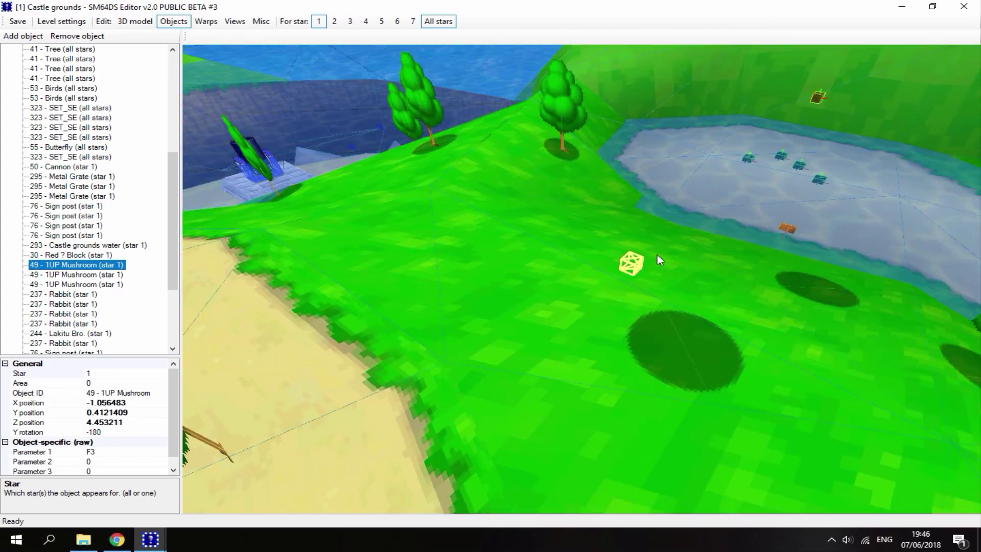
left_click(593, 271)
left_click(593, 268)
scroll(595, 267, "up", 5)
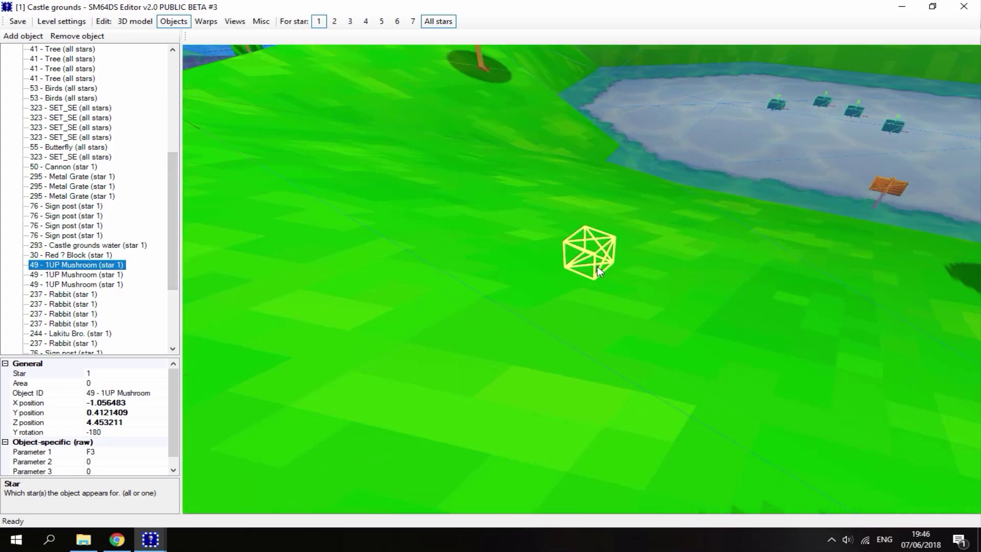
scroll(569, 270, "down", 5)
left_click_drag(569, 274, 541, 154)
- Move the Lakitu Bro from the bridge onto the sandy path in front of the castle
left_click(575, 308)
left_click_drag(575, 308, 711, 225)
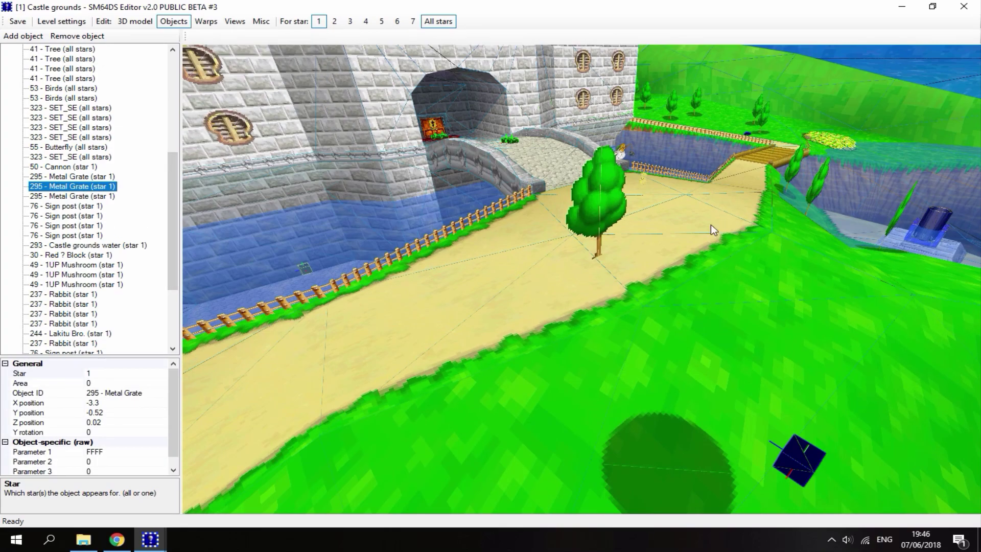
left_click(627, 153)
left_click_drag(547, 172, 648, 176)
scroll(434, 226, "down", 4)
- Select the Cannon in the object list, leaving it nudged to X 2.303963, Z 3.905346
left_click(100, 179)
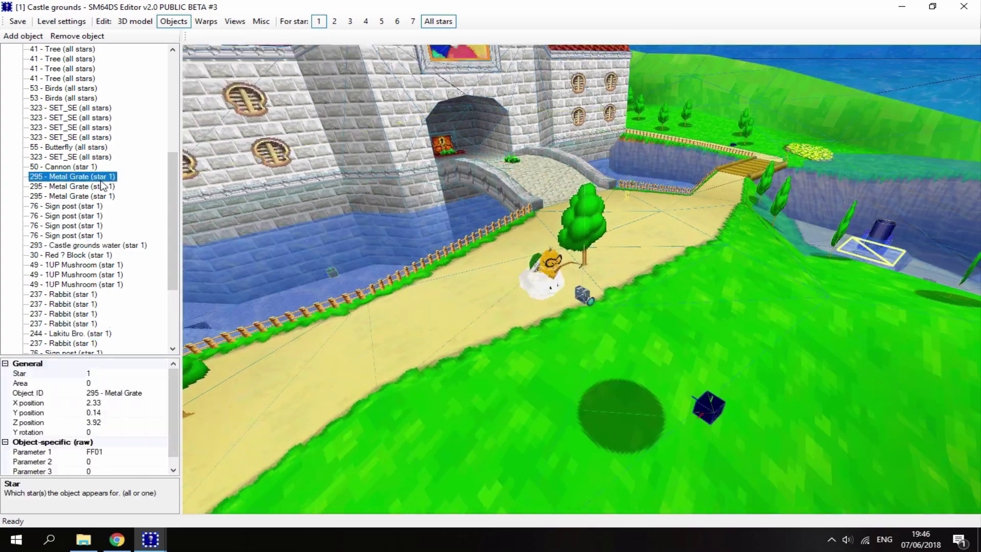
left_click_drag(750, 232, 862, 241)
left_click(79, 168)
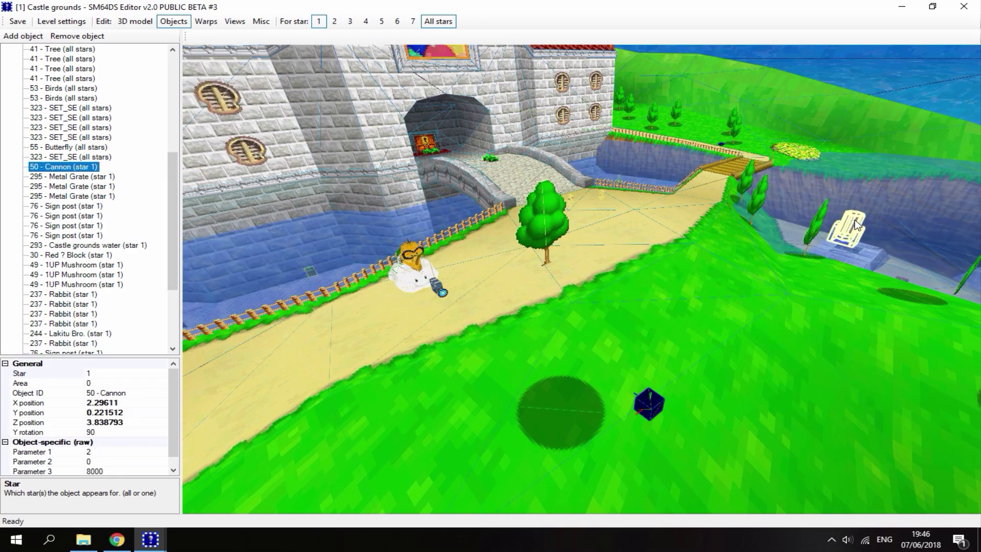
left_click_drag(393, 280, 426, 288)
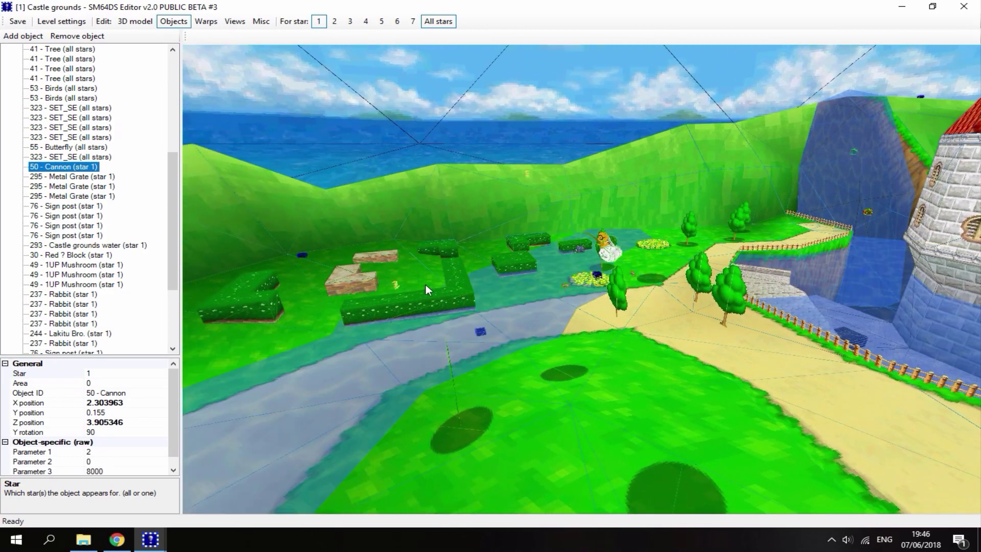
left_click_drag(584, 247, 500, 313)
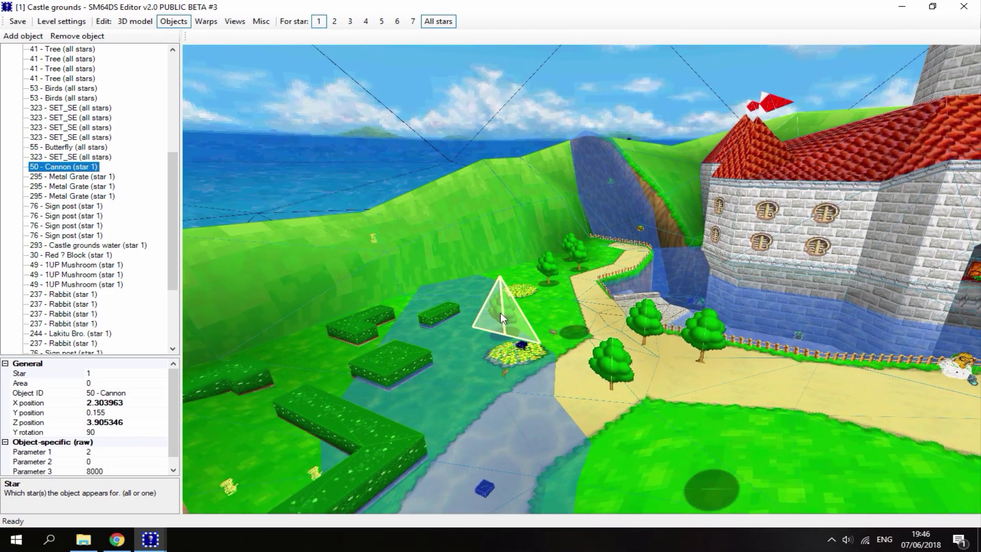
- Move a tree from near the castle onto the sandy castle path
left_click(506, 313)
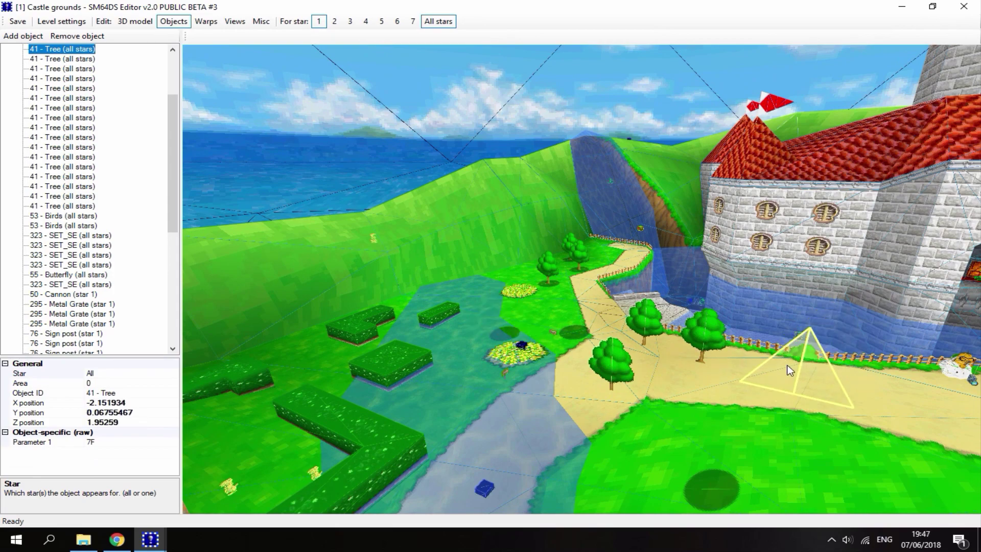
left_click_drag(789, 370, 593, 263)
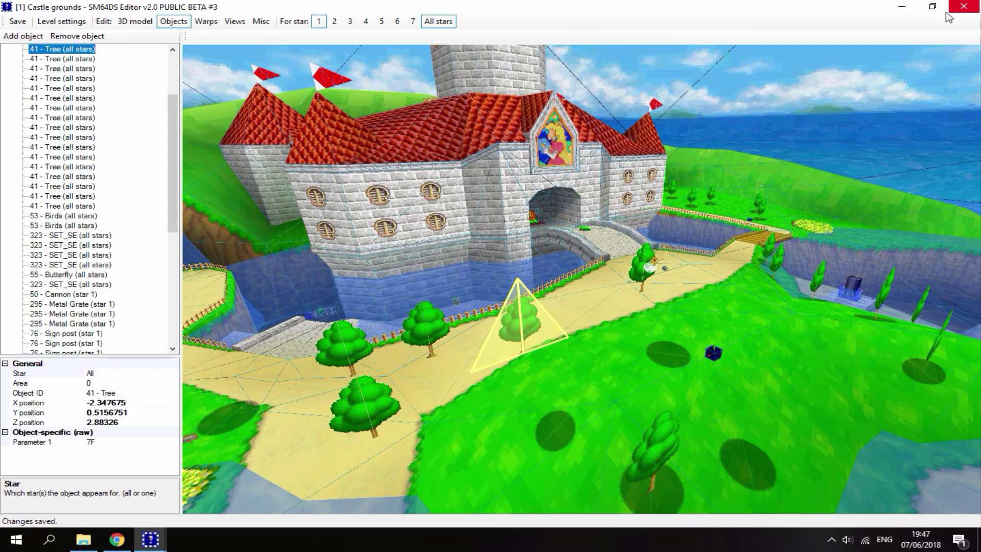
- Close the level editor and SM64DS Editor, returning File Explorer to the Downloads folder
left_click(962, 7)
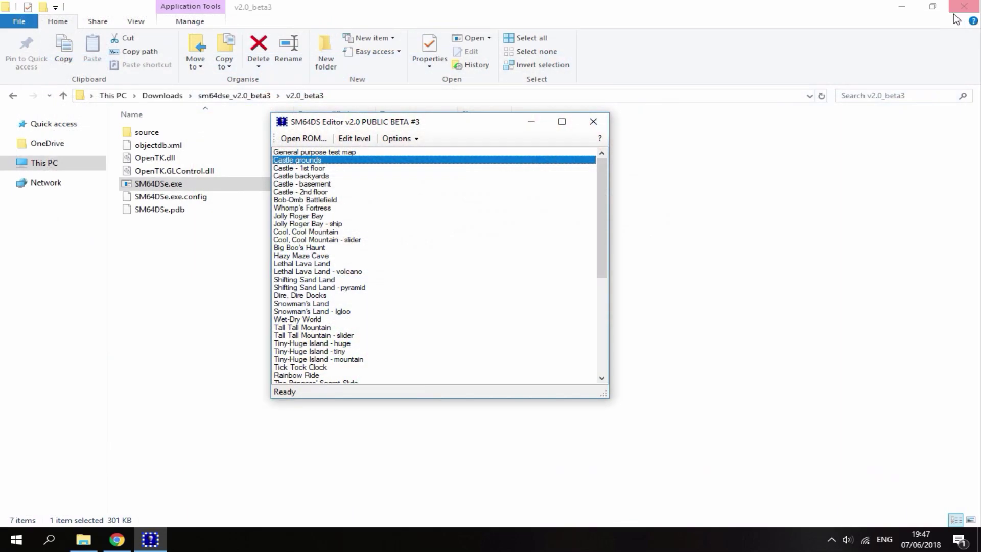
left_click(593, 121)
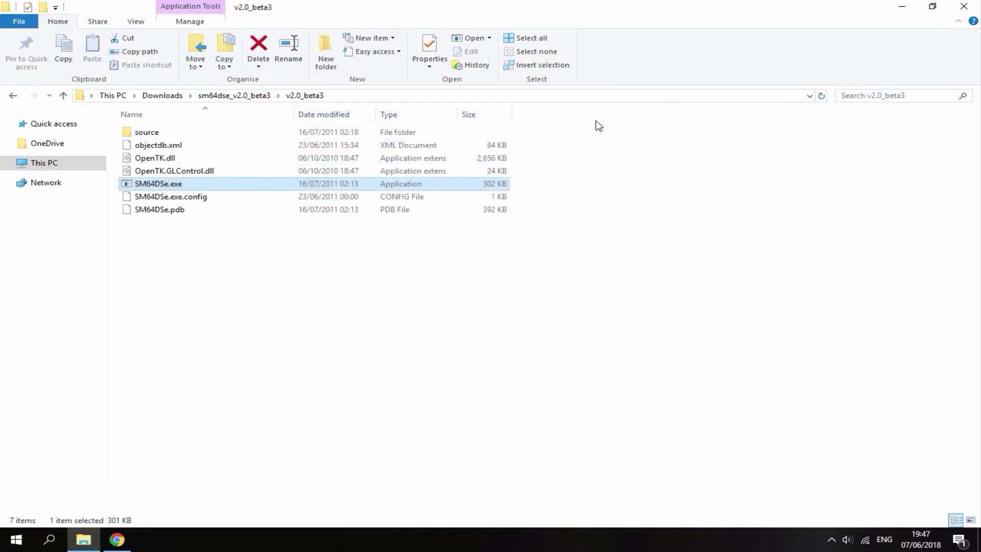
left_click(162, 96)
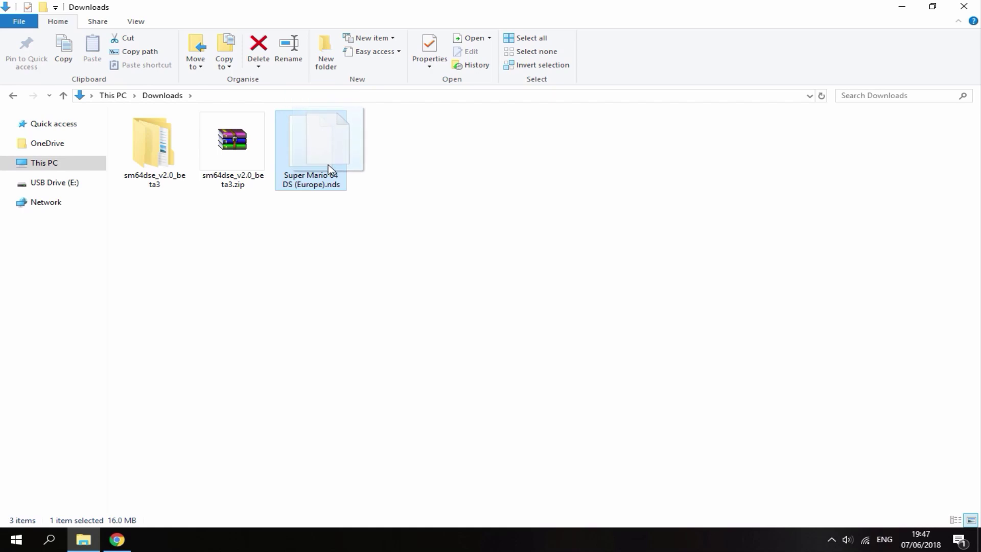
- Copy Super Mario 64 DS (Europe).nds to USB Drive (E:) and confirm it appears there
left_click_drag(328, 164, 63, 190)
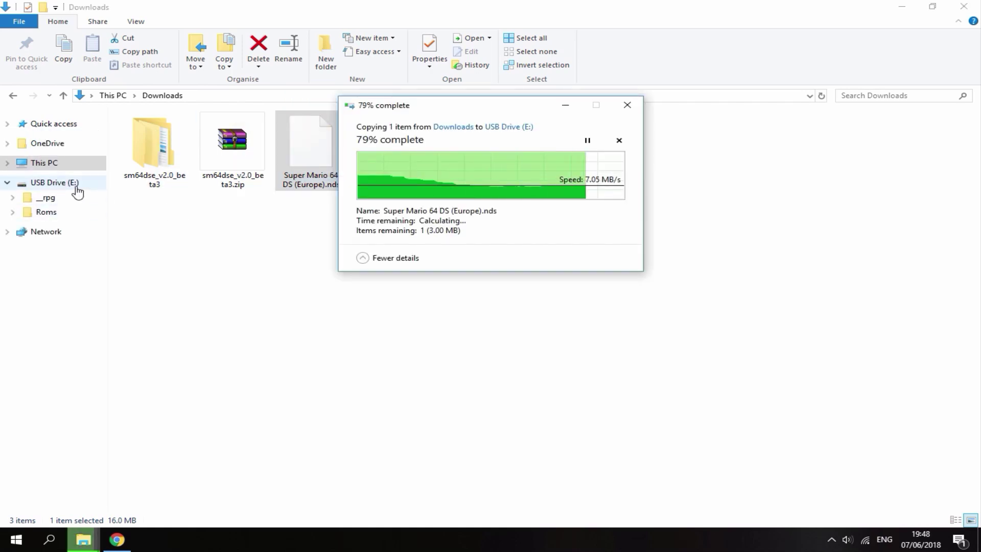
left_click(75, 188)
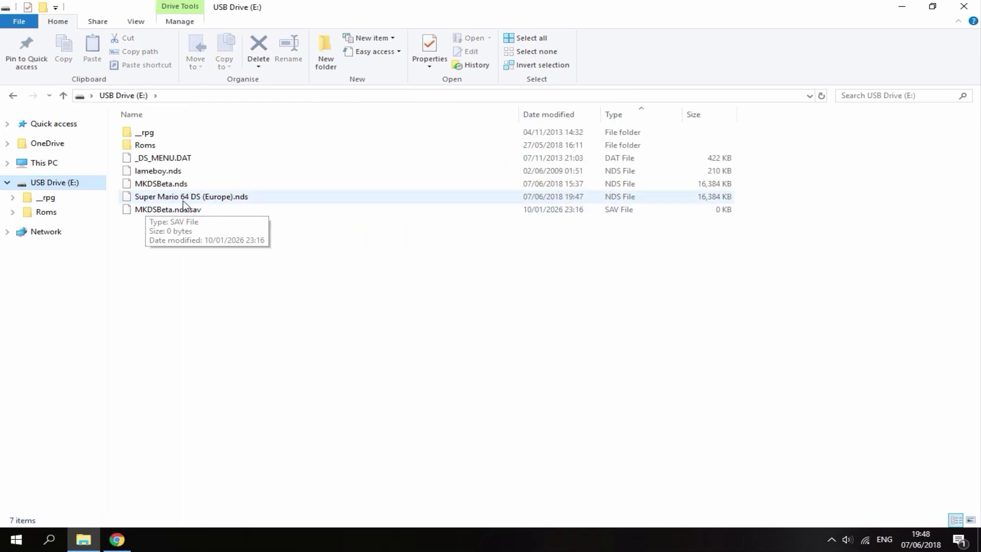
left_click(209, 264)
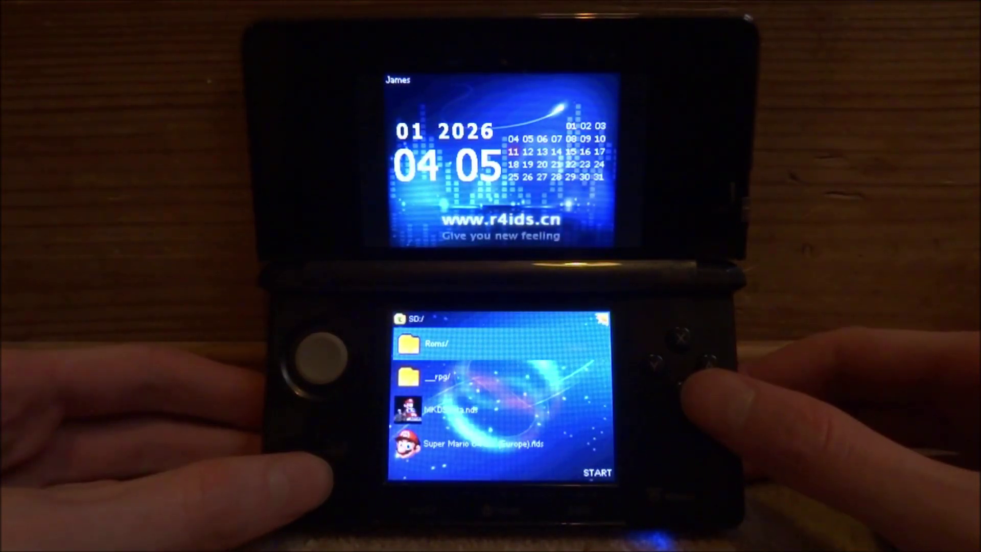
- Launch Super Mario 64 DS (Europe).nds from the R4 SD list and touch to start
key("Down")
key("Down")
key("Down")
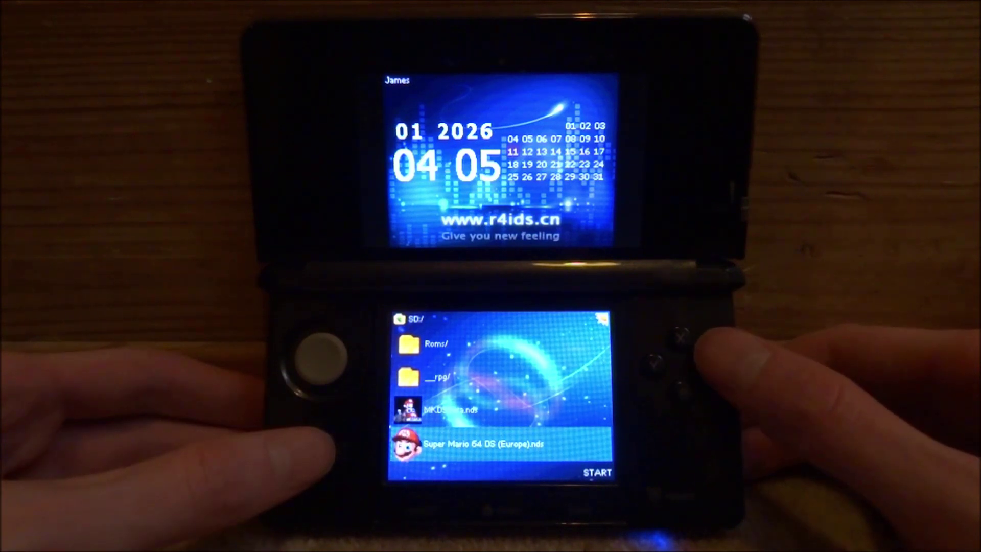
key("Return")
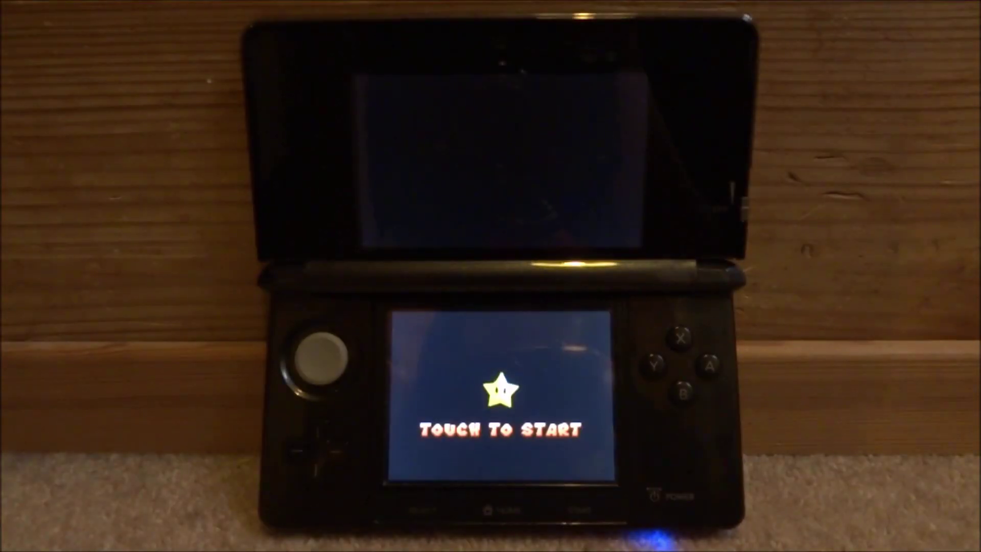
left_click(499, 353)
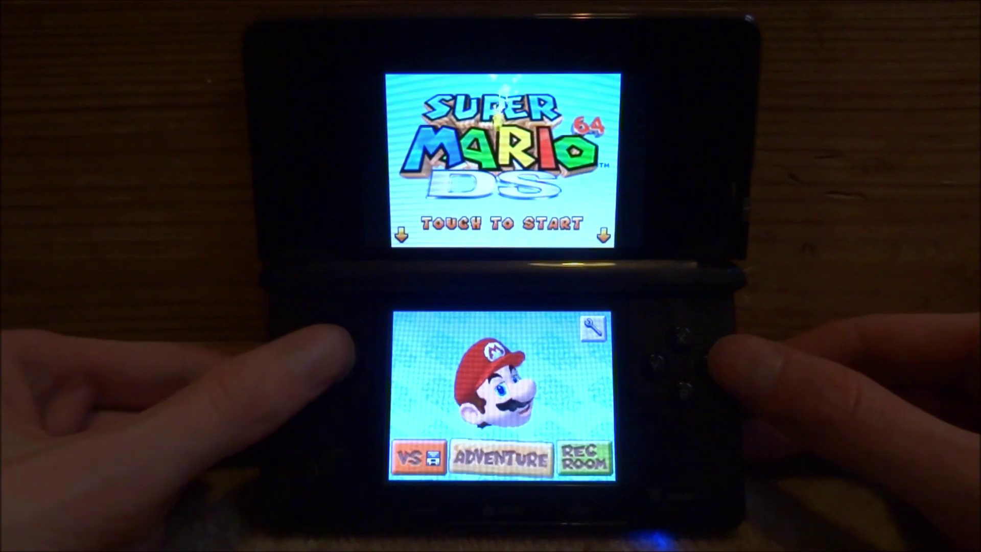
- Choose Adventure mode and begin a new game on File A
key("a")
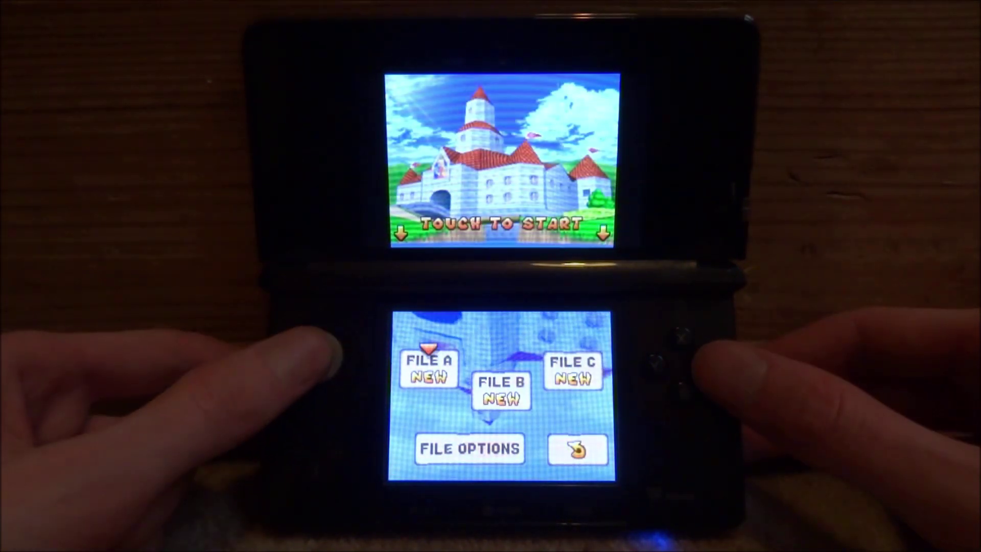
key("a")
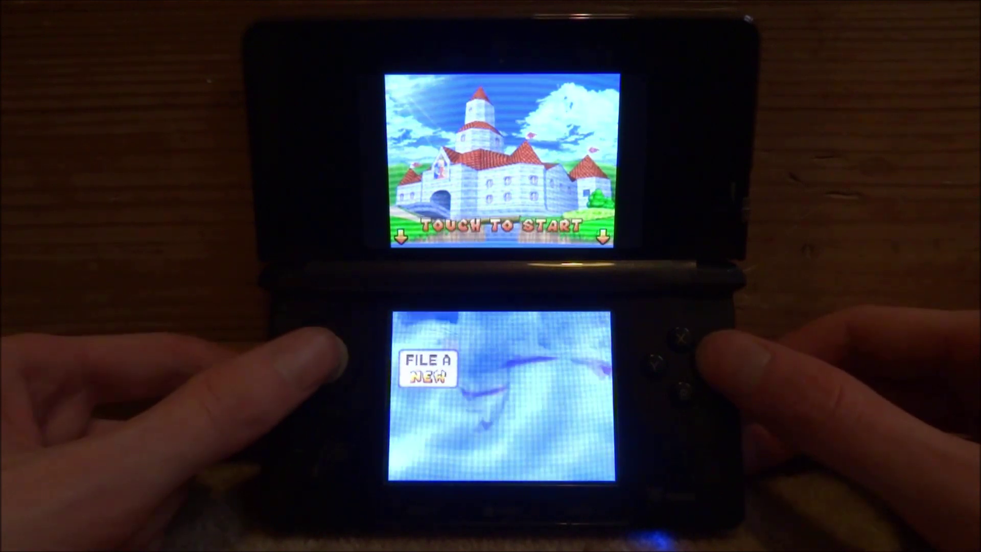